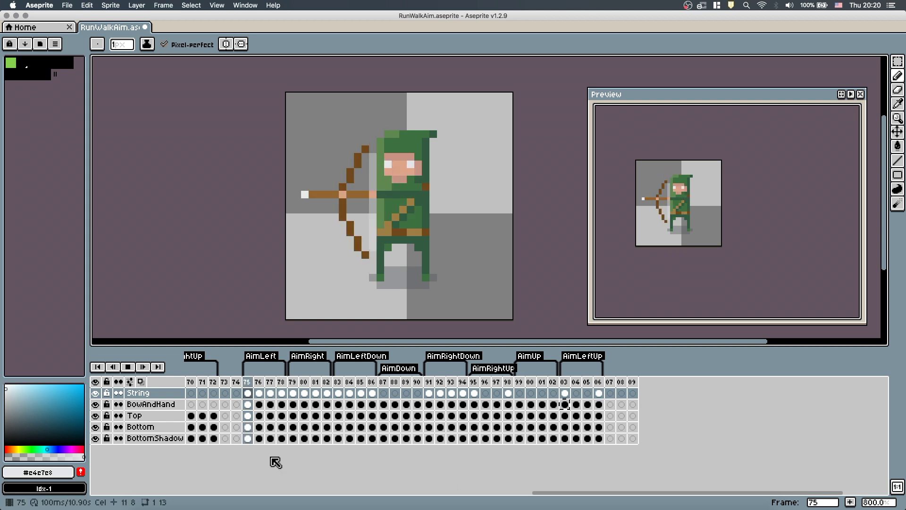
Review the archer's aiming frames across the timeline, from AimLeft through AimLeftUp and AimRotation
left_click(295, 393)
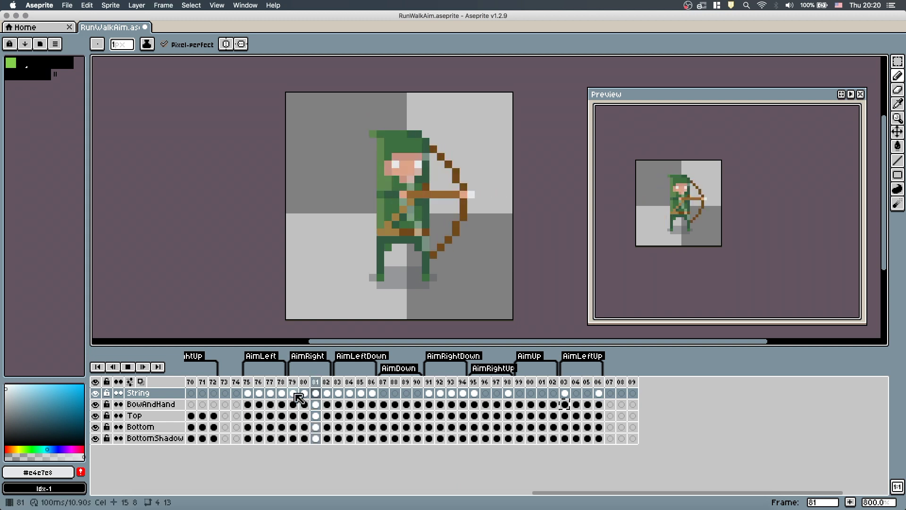
left_click(339, 393)
left_click(384, 394)
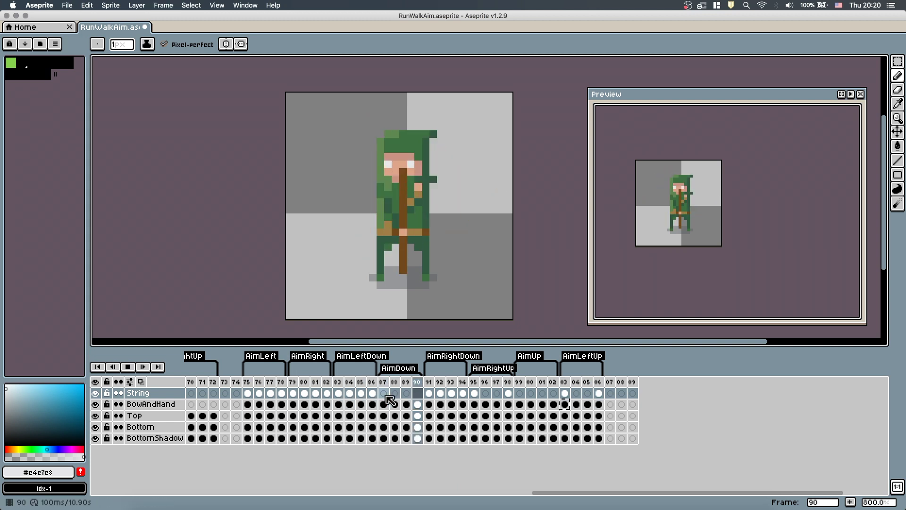
left_click(430, 392)
left_click(462, 397)
left_click(485, 398)
left_click(473, 397)
left_click(496, 397)
left_click(531, 397)
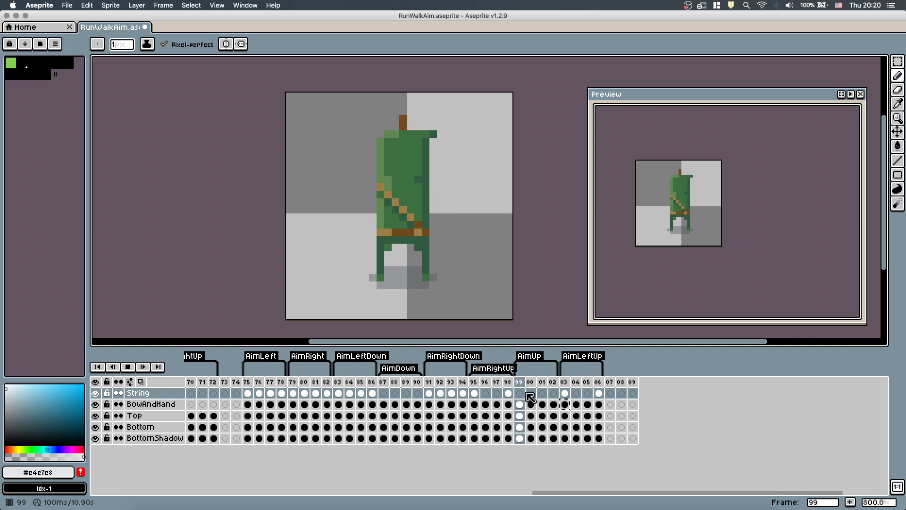
left_click(587, 397)
left_click(439, 398)
left_click(462, 397)
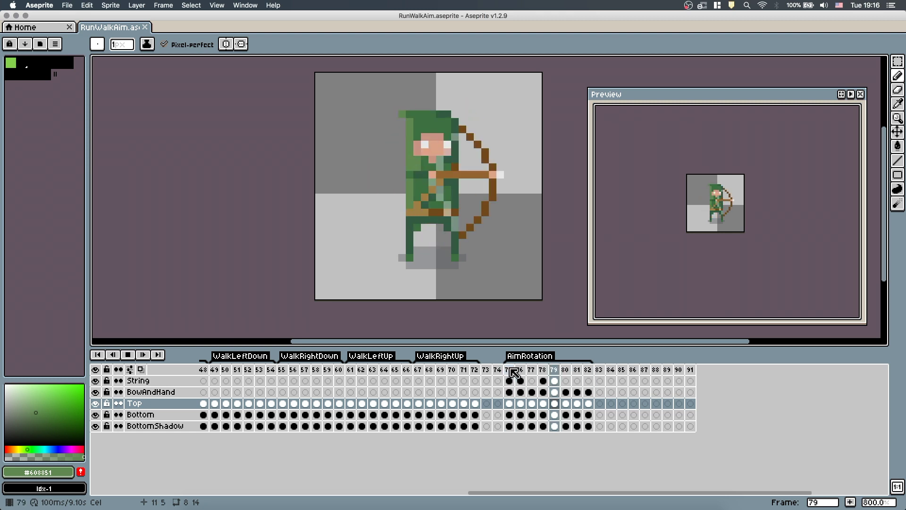
left_click(512, 370)
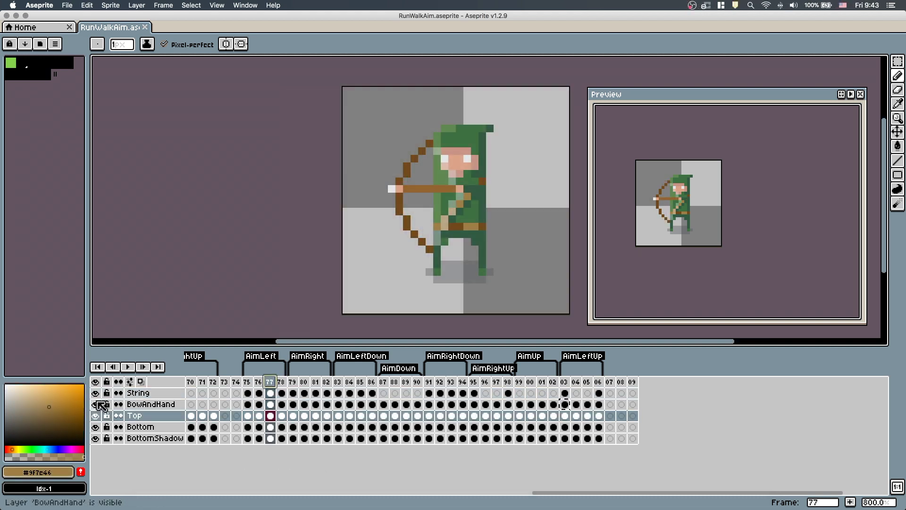
Toggle the visibility of the BowAndHand and String layers to inspect the body without the bow
left_click(95, 404)
left_click(95, 393)
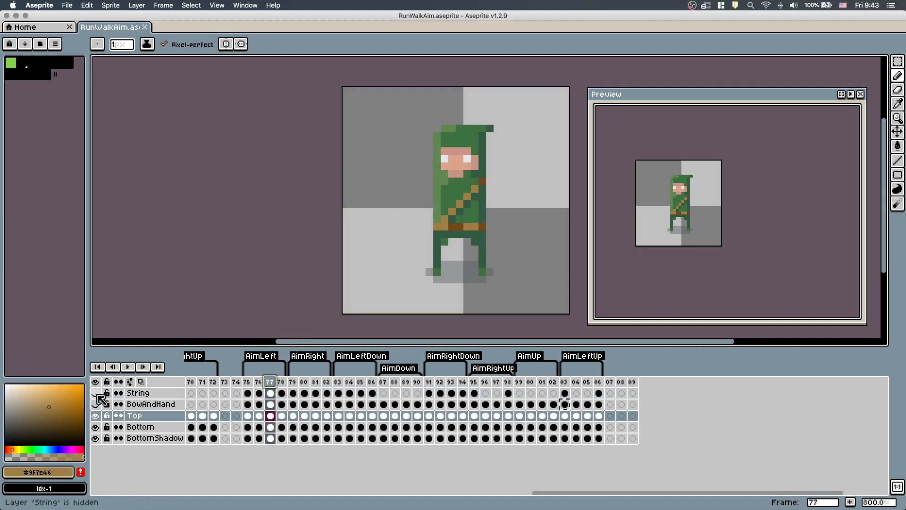
mouse_move(96, 394)
left_mouse_down()
mouse_move(96, 404)
mouse_move(95, 393)
left_mouse_up()
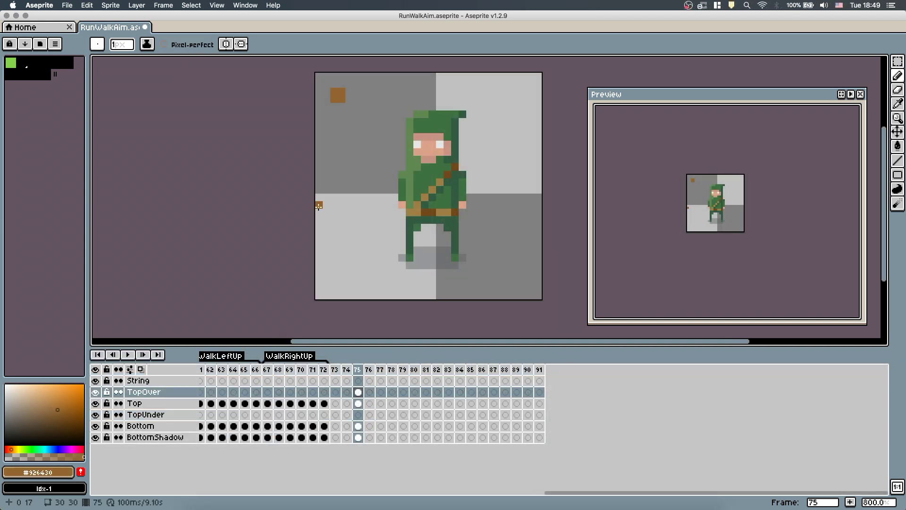
Draw a curved dark-brown bow beside the archer on the TopOver layer of frame 75, using the strap's colour #71481a
key("alt")
left_click(451, 175, "alt")
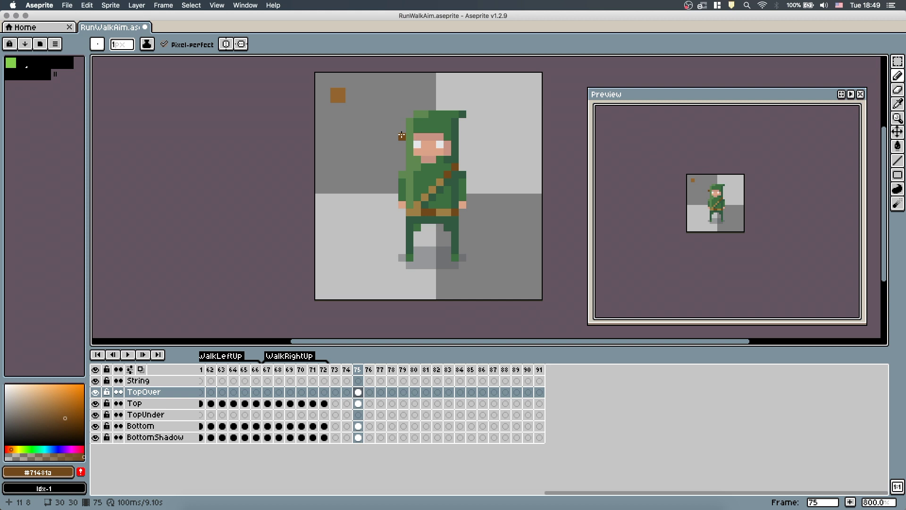
left_click_drag(402, 137, 396, 242)
mouse_move(394, 136)
left_mouse_down()
mouse_move(364, 159)
mouse_move(379, 167)
left_mouse_up()
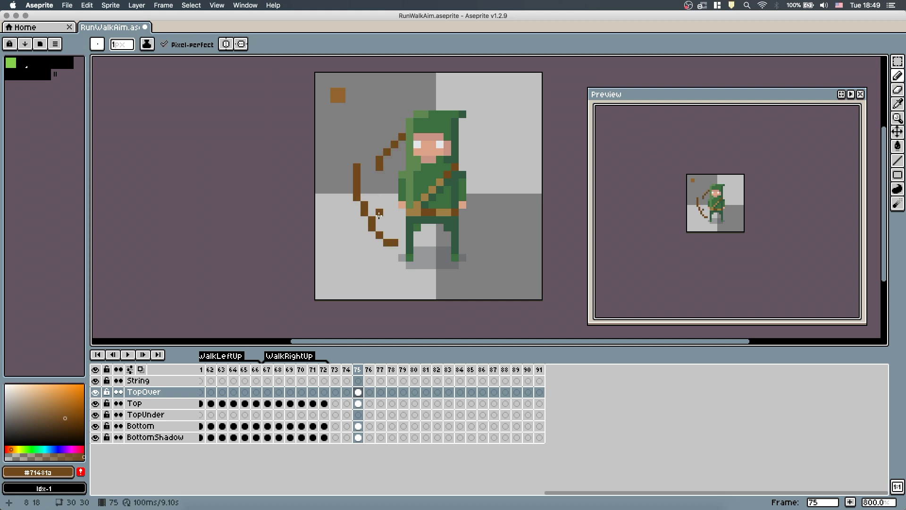
mouse_move(372, 205)
left_mouse_down()
mouse_move(372, 174)
mouse_move(364, 212)
mouse_move(395, 243)
left_mouse_up()
left_click_drag(380, 205, 402, 235)
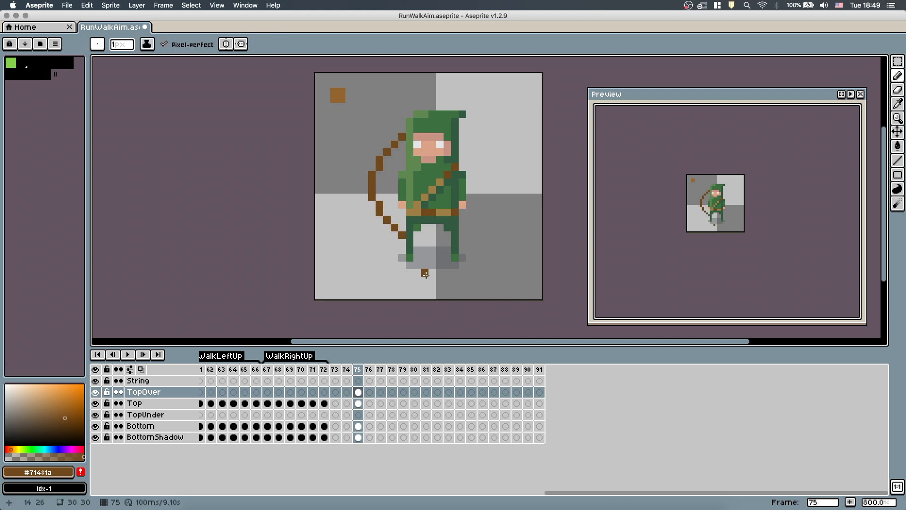
Draw a horizontal arrow in brown #926430 across the bow, with a skin-coloured hand at the grip and an off-white tip
left_click(338, 96, "alt")
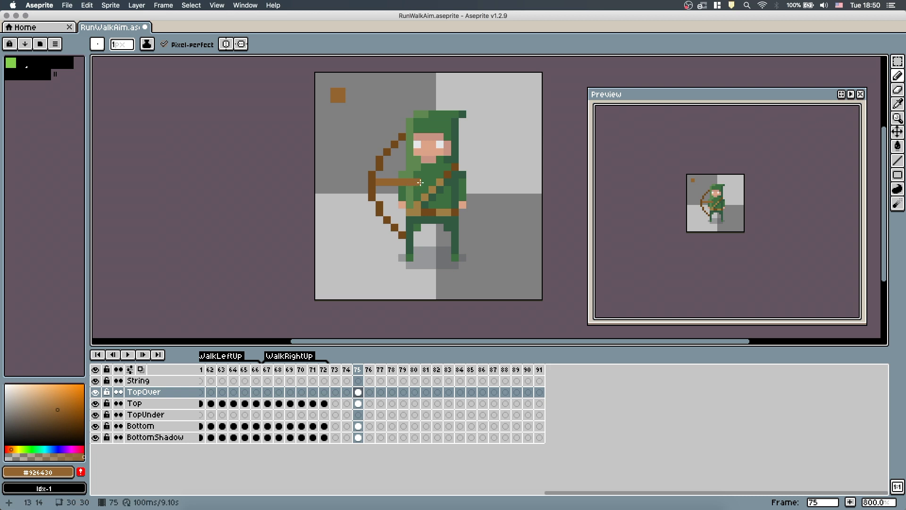
left_click(403, 197, "alt")
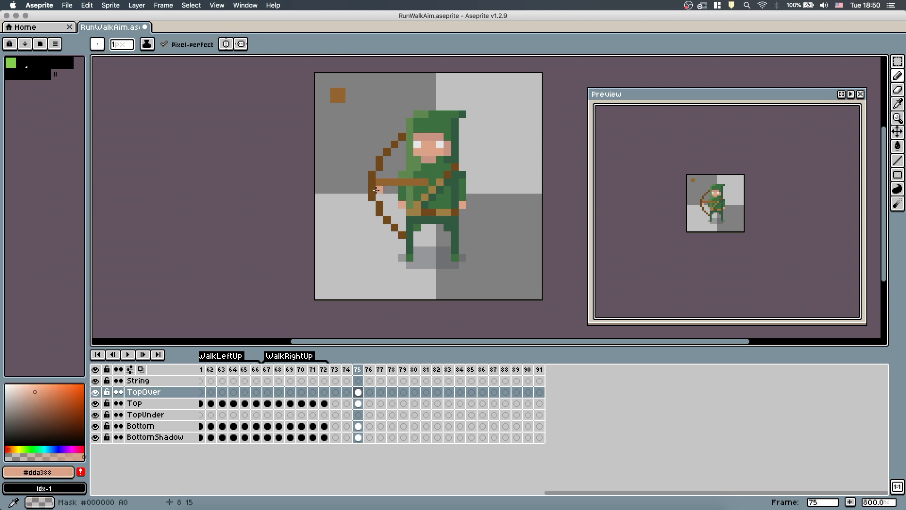
left_click(372, 182)
key("e")
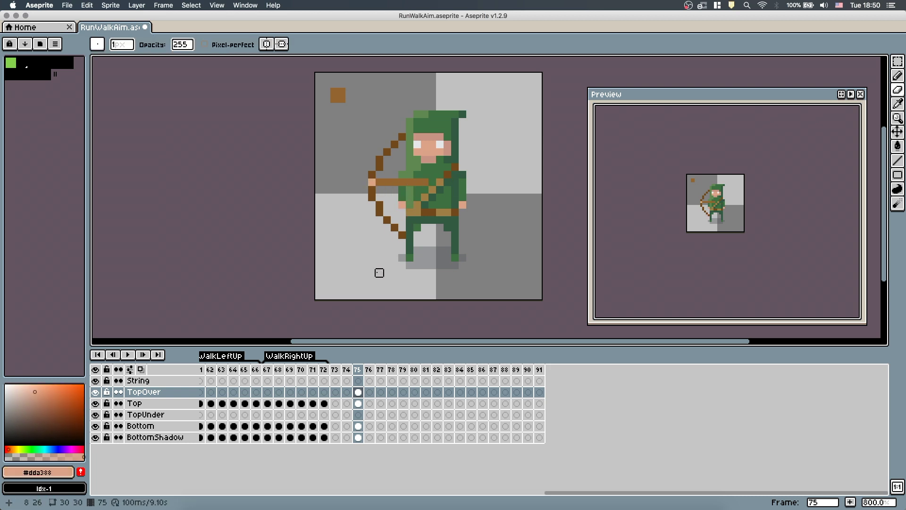
key("b")
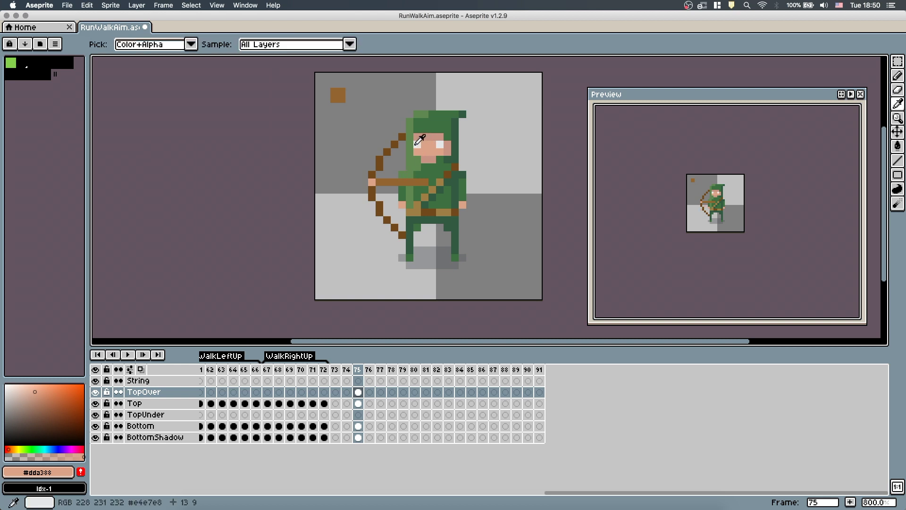
left_click(357, 202, "alt")
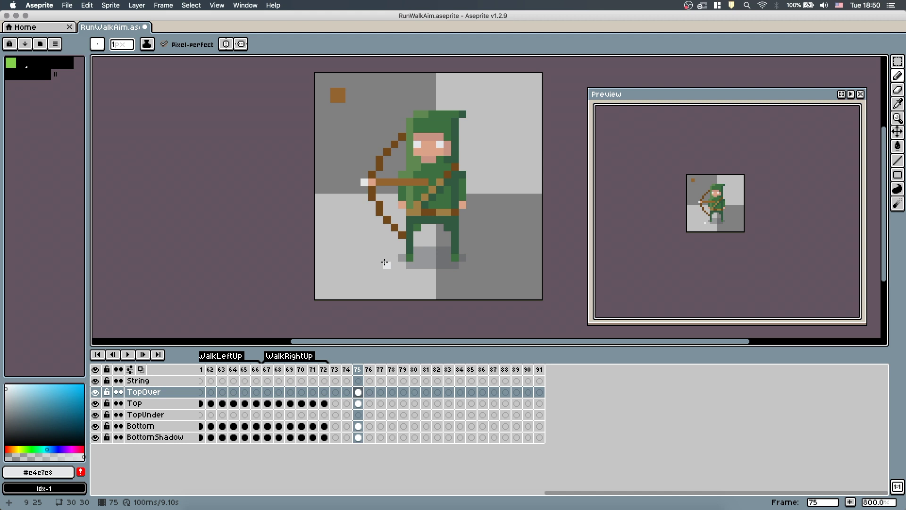
Replace the archer's hanging arms on the Top layer with a bent arm whose hand holds the arrow's end
left_click(182, 403)
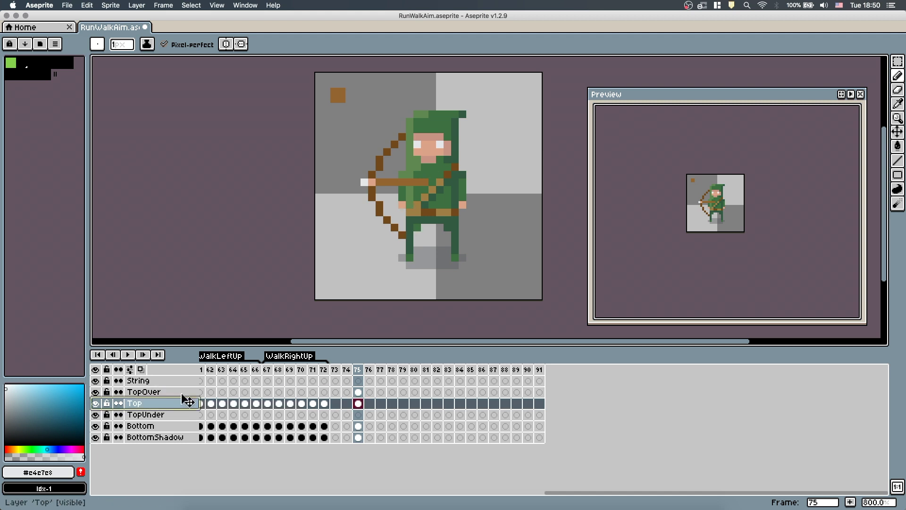
left_click(439, 182, "alt")
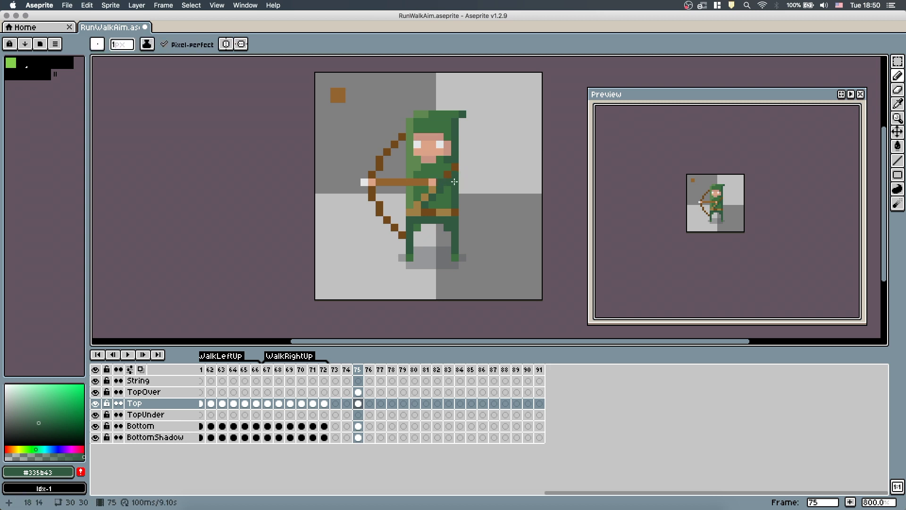
Select the bow and arrow on the TopOver layer and move them up one pixel
key("m")
left_click(358, 391)
left_click_drag(346, 127, 404, 252)
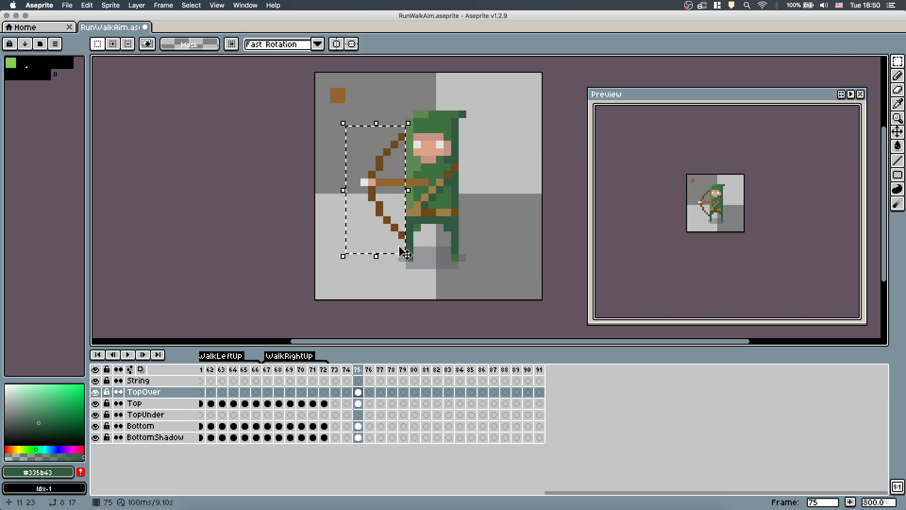
key("Up")
key("Down")
key("Right")
key("super+z")
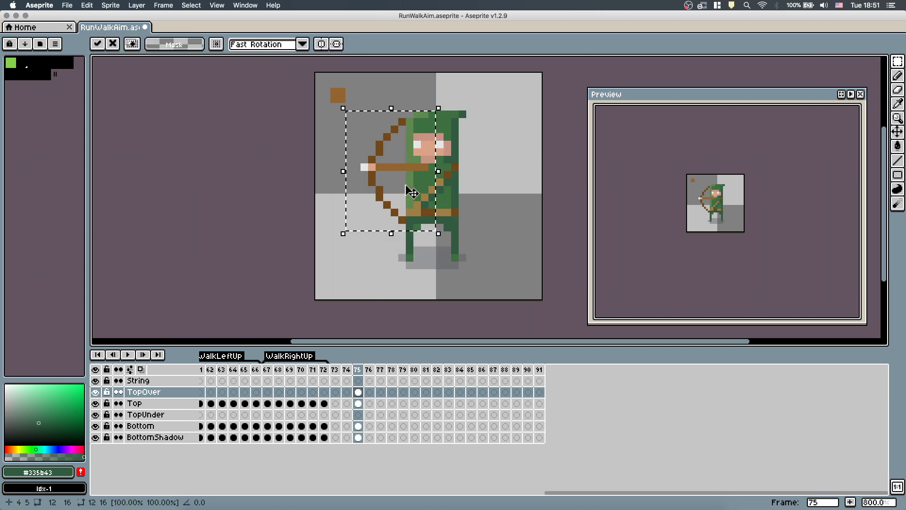
left_click_drag(397, 171, 397, 178)
left_click(482, 188)
Repaint the drawing arm on the Top layer with its skin-coloured hand at the end of the raised arrow
key("b")
left_click(359, 403)
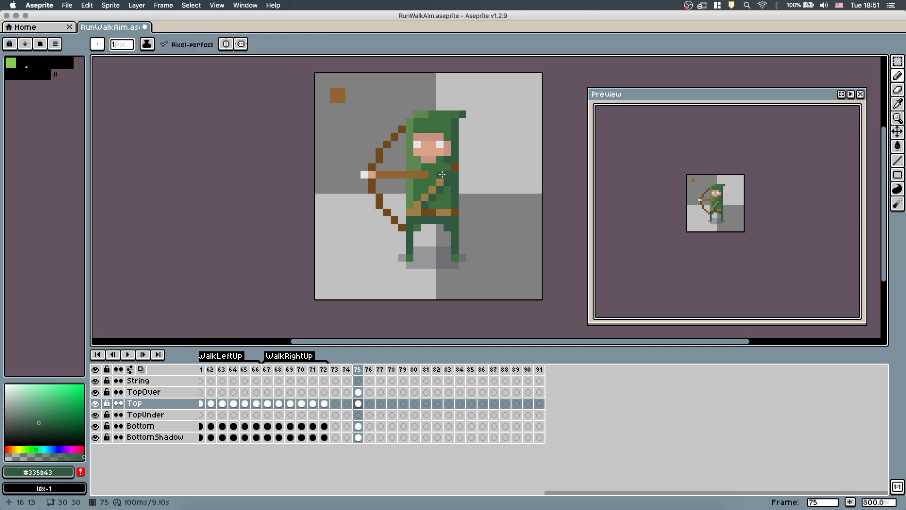
left_click(429, 152, "alt")
Draw a translucent off-white bowstring on the String layer of frame 75, pulled back to the drawing hand
left_click(358, 380)
left_click(405, 137, "alt")
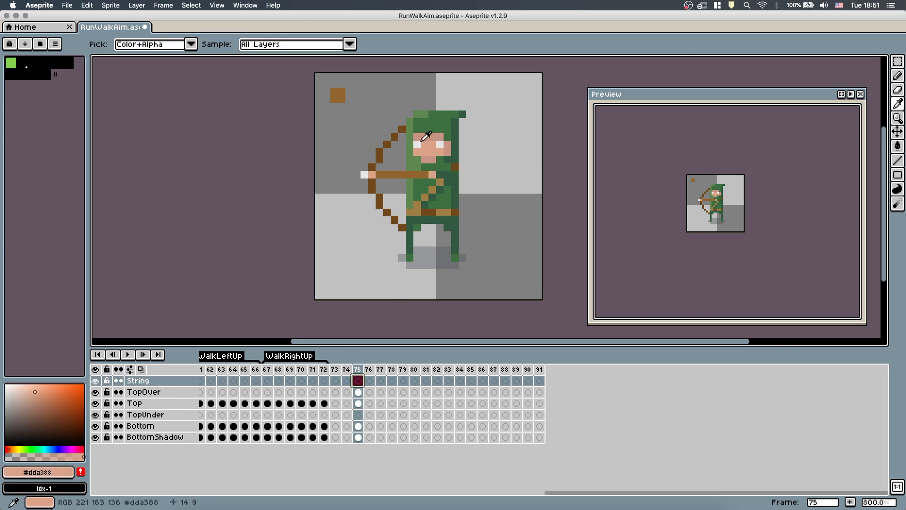
left_click(407, 136)
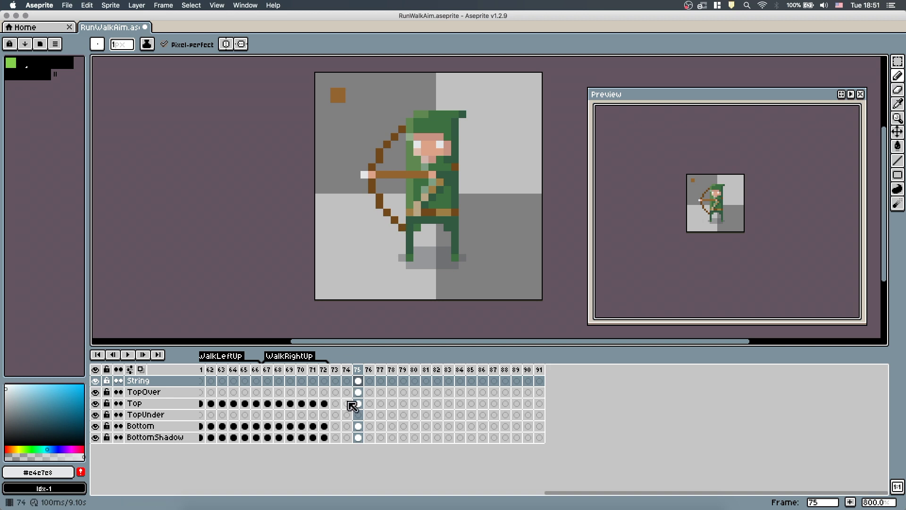
Move the bow's lower half down one pixel on the TopOver layer, fill the gap with dark brown and save the file
left_click(357, 392)
left_click(897, 62)
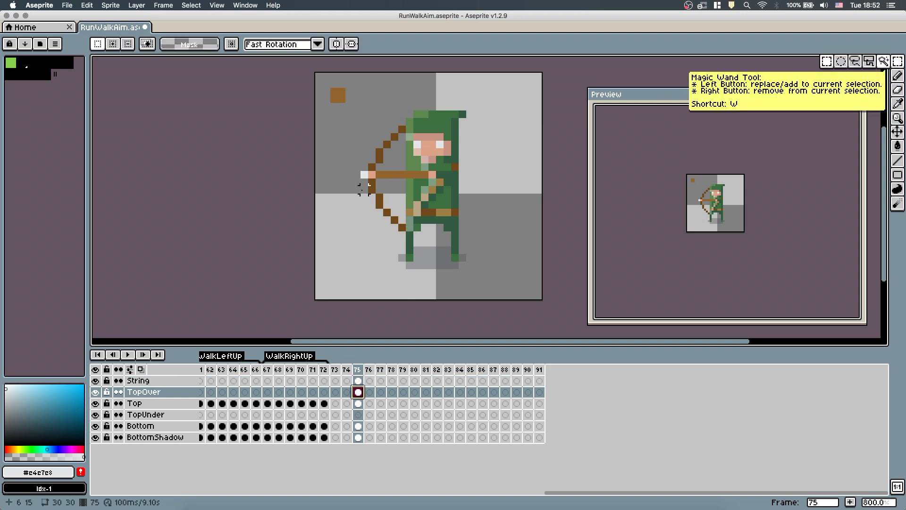
left_click_drag(351, 191, 408, 256)
key("super+d")
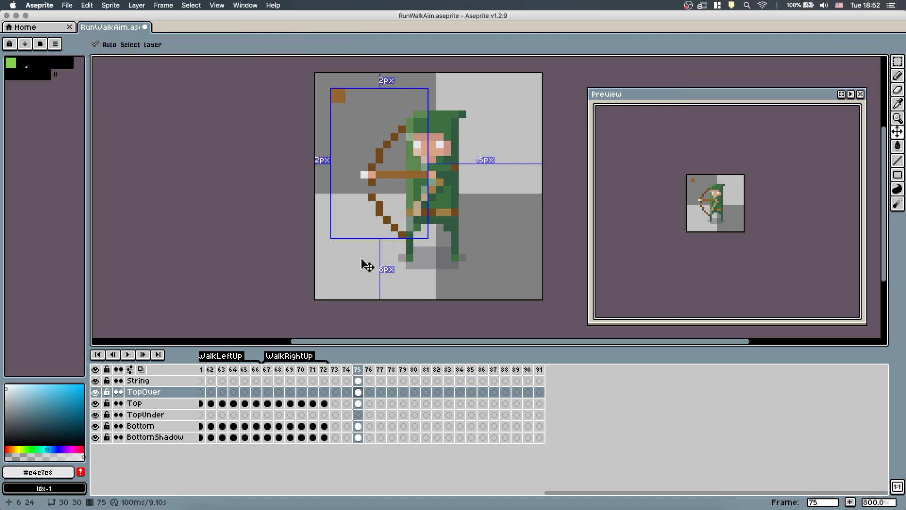
key("super+s")
key("b")
left_click(372, 182, "alt")
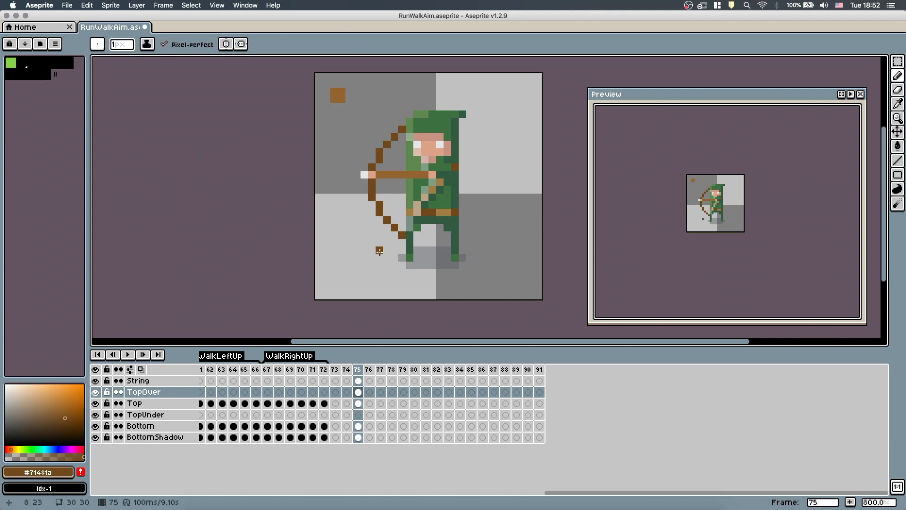
Copy the cels of all layers in frame 75 and paste them into frame 76
left_click_drag(359, 381, 365, 440)
key("super+c")
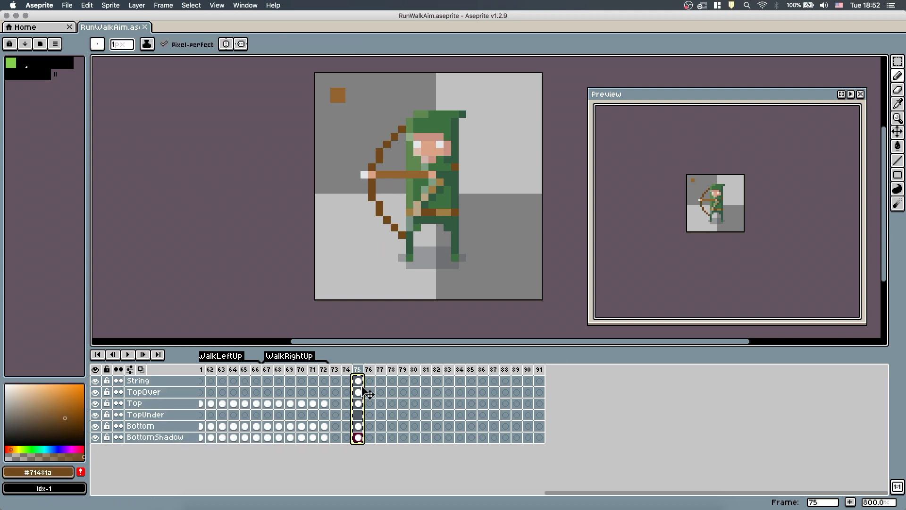
left_click(369, 381)
key("super+v")
Erase the brown colour swatch near the canvas's upper-left corner from the TopOver layer
left_click(358, 380)
key("e")
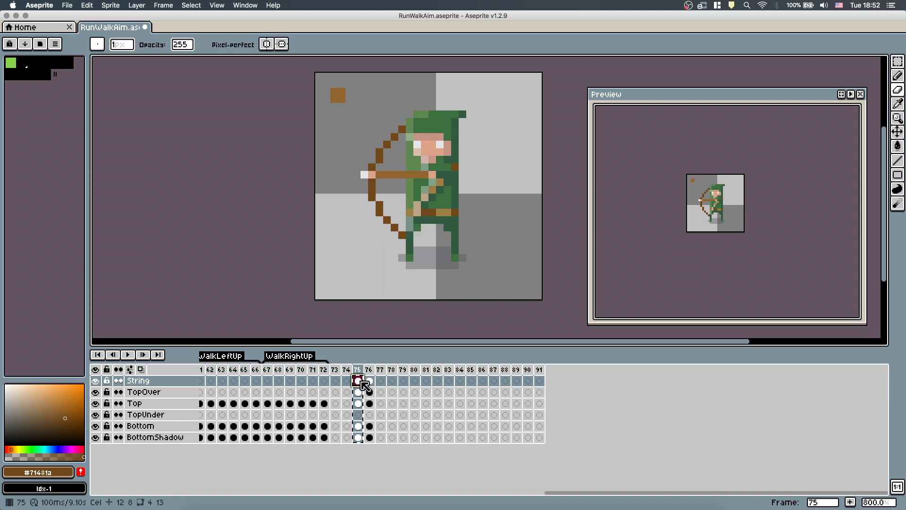
key("Down")
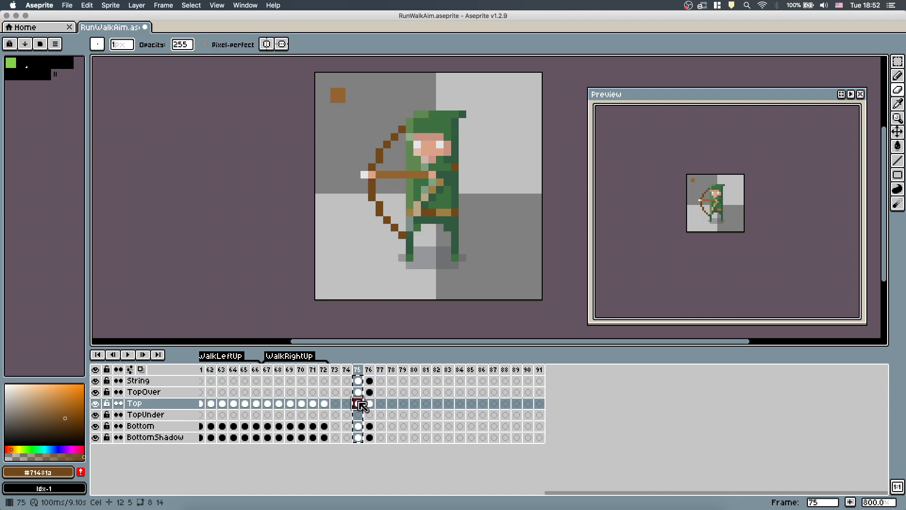
mouse_move(342, 99)
left_mouse_down()
mouse_move(334, 92)
mouse_move(341, 92)
left_mouse_up()
left_click(369, 391)
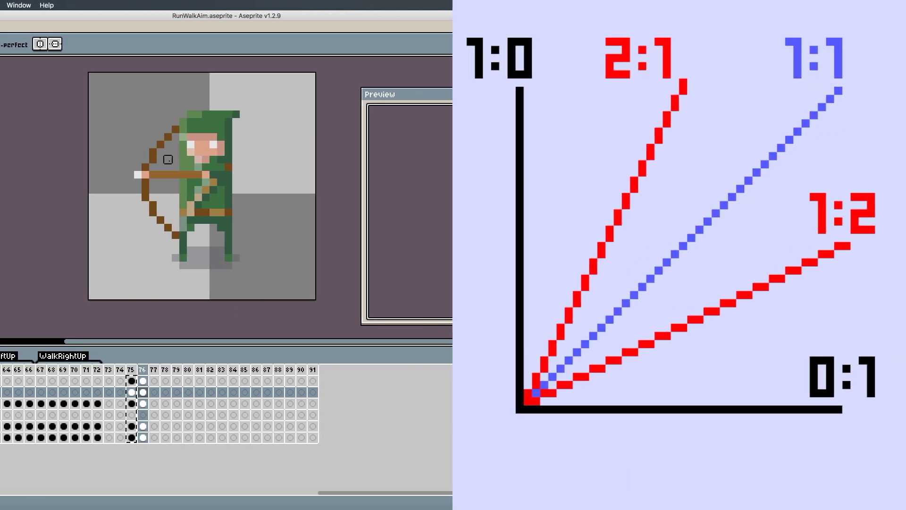
Redraw the arrow in frame 76 pointing diagonally down-left from the drawing hand, and erase the old bow and arrow
key("e")
left_click(178, 174, "alt")
key("b")
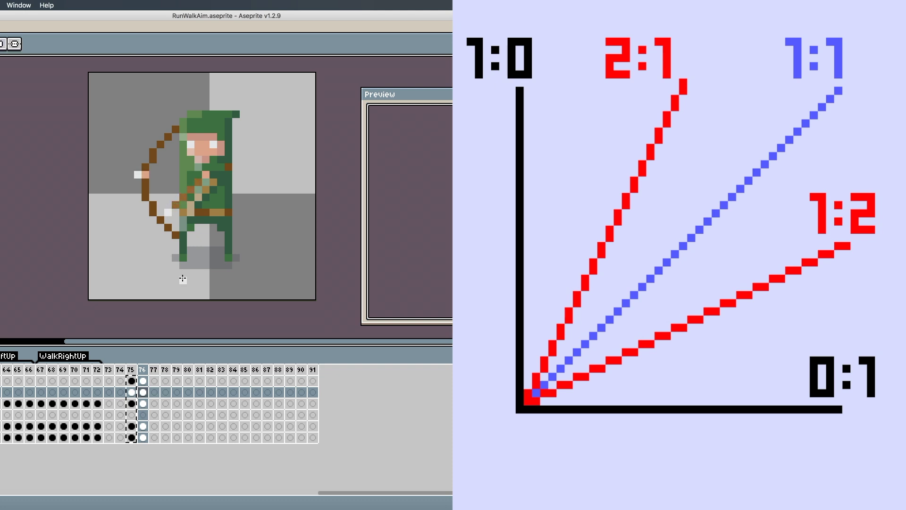
key("b")
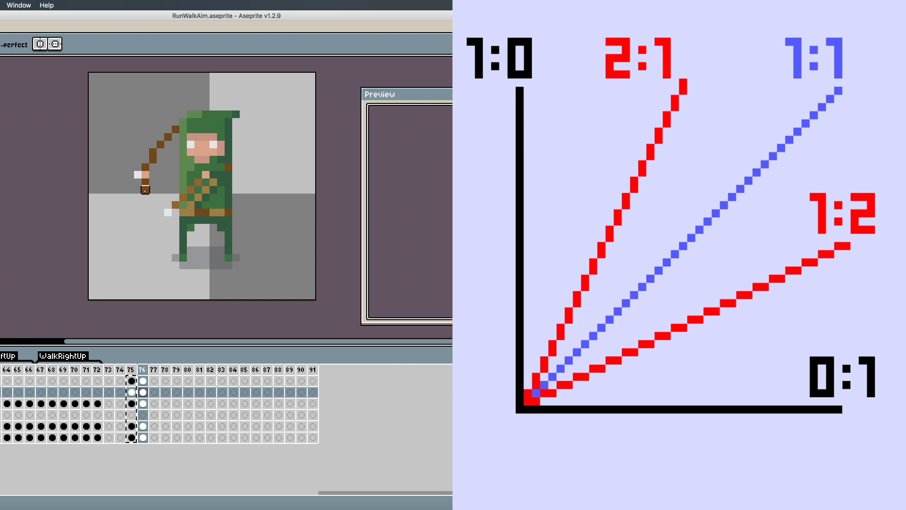
key("l")
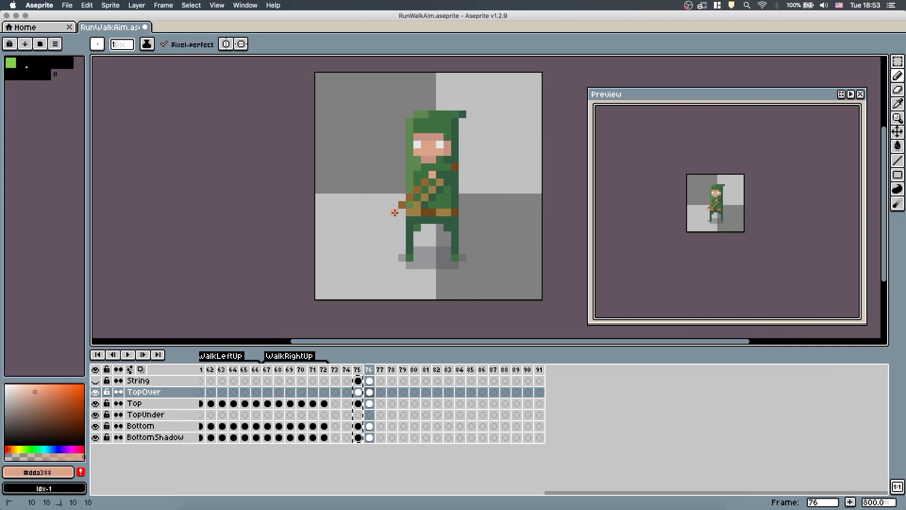
Add an off-white tip to the tilted arrow and draw a dark-brown bow at a matching angle through the grip hand
left_click(417, 145, "alt")
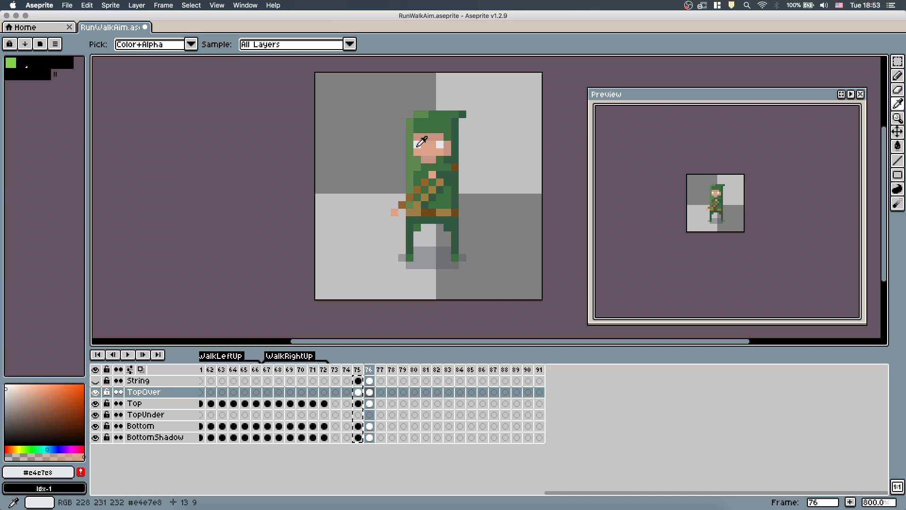
left_click(387, 220)
left_click(402, 205, "alt")
left_click(428, 213, "alt")
mouse_move(395, 220)
left_mouse_down()
mouse_move(417, 243)
mouse_move(395, 197)
left_mouse_up()
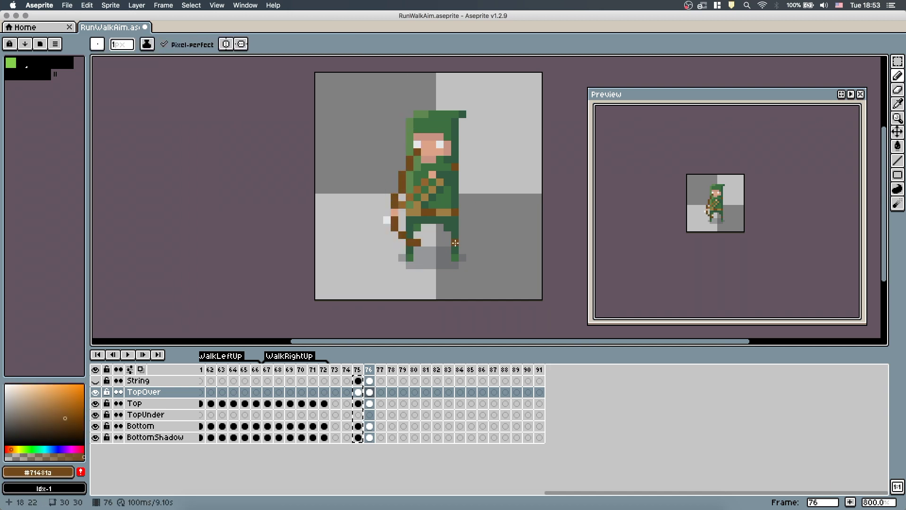
Paint the bow arm's sleeve in green #3e7143 above the tilted arrow, and compare the pose with frame 75
left_click(416, 177, "alt")
left_click(402, 197)
key("Left")
key("Right")
key("Left")
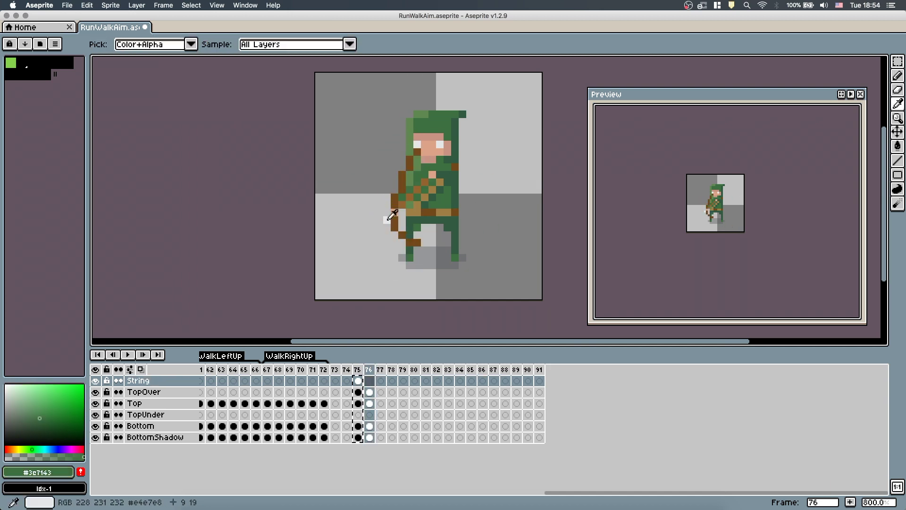
Draw the bowstring in frame 76 on the String layer in off-white #e4e7e8, running back to the drawing hand
left_click(392, 214, "alt")
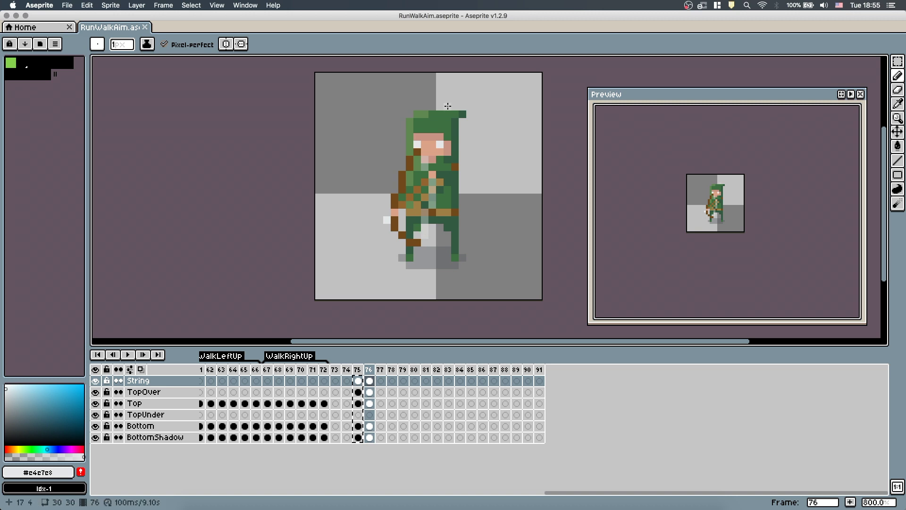
key("Down")
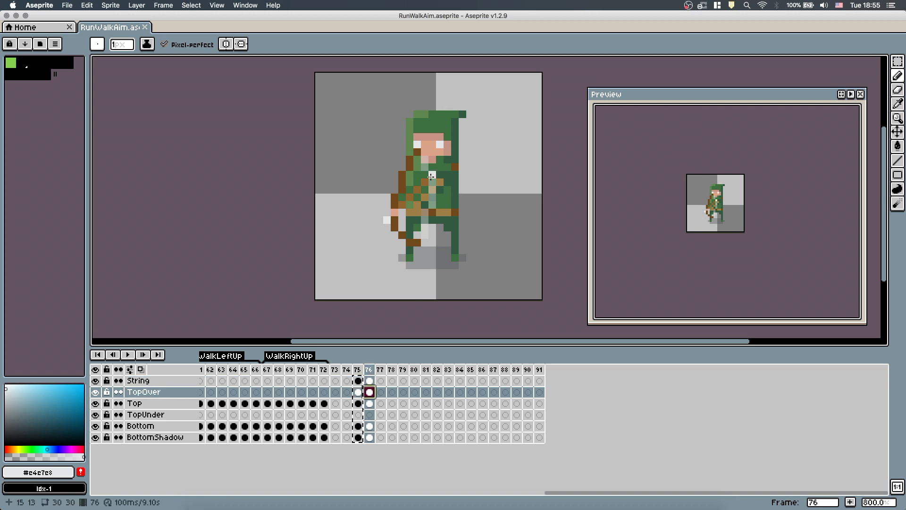
Try repositioning the drawing hand and reshading the draw arm in frame 76, and undo those edits
key("Down")
left_click(417, 167, "alt")
left_click(418, 150, "alt")
key("Up")
key("Up")
key("Down")
left_click(425, 149, "alt")
left_click_drag(369, 369, 362, 369)
left_click(367, 373)
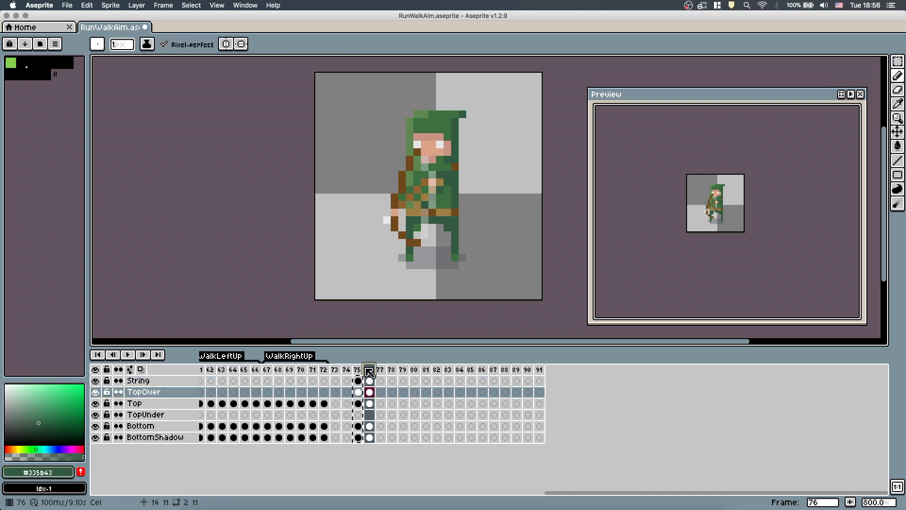
key("super+z")
key("super+z")
Compare the down-left pose with frame 75, and copy all of frame 76's cels into frame 77
key("Up")
key("Up")
left_click(359, 371)
left_click(370, 380)
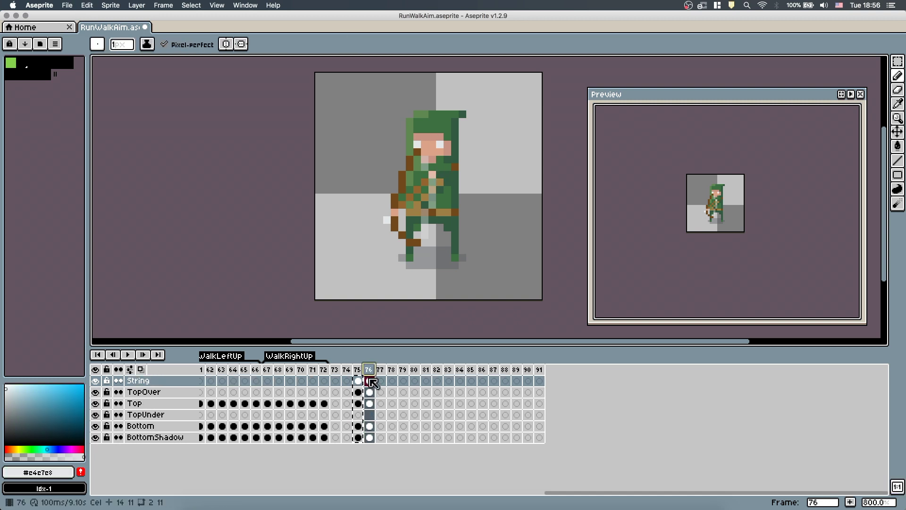
left_click(381, 381)
key("super+v")
Hide the String and TopOver layers and copy frame 76's Top cel into frame 77
left_click(95, 381)
left_click(95, 391)
left_click(370, 403)
key("super+c")
left_click(380, 404)
key("super+v")
Erase the tilted bow from frame 77's TopOver layer and draw a vertical dark-brown bow from the neck to between the legs
left_click(443, 212, "alt")
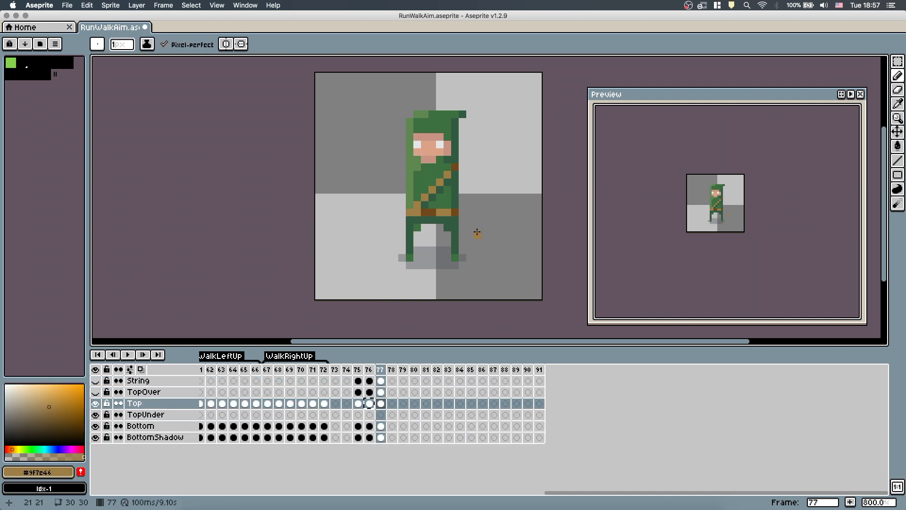
key("e")
key("Up")
mouse_move(402, 129)
left_mouse_down()
mouse_move(378, 212)
mouse_move(402, 235)
left_mouse_up()
key("b")
left_click_drag(432, 159, 432, 243)
Add an off-white #e4e7e8 arrow tip below the hand in frame 77 and shade the sleeves in dark green #335b43
left_click(417, 144, "alt")
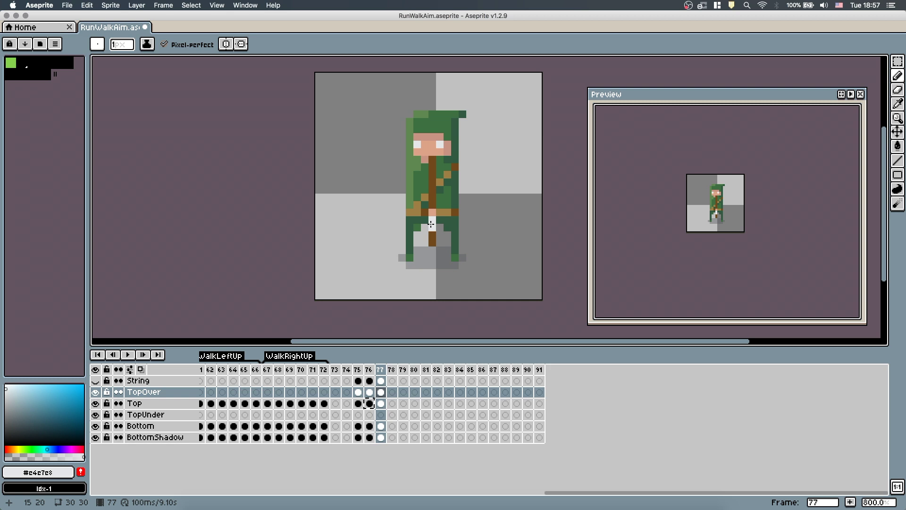
left_click(432, 219)
left_click(452, 168, "alt")
left_click_drag(414, 174, 424, 195)
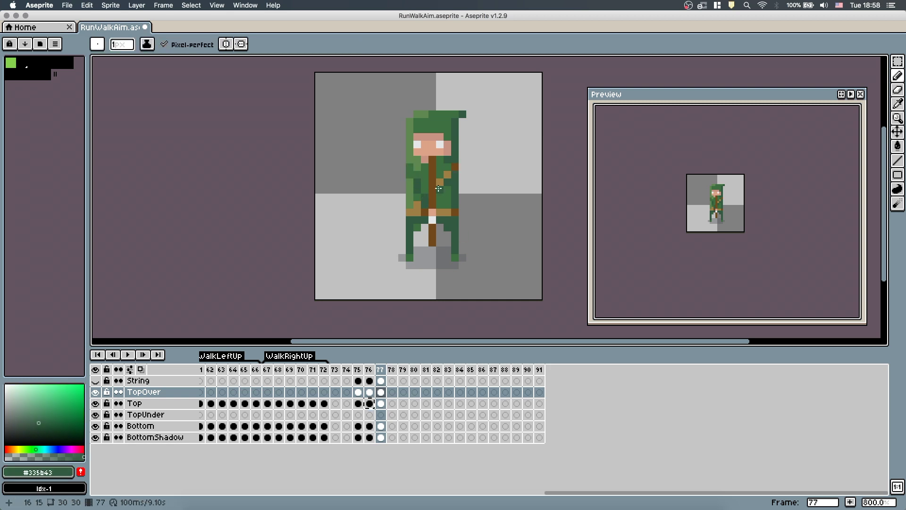
Clear the bowstring from frame 77's String layer and compare frames 75 to 77
left_click(370, 369)
left_click(381, 380)
key("shift+x")
key("Delete")
left_click_drag(380, 370, 363, 371)
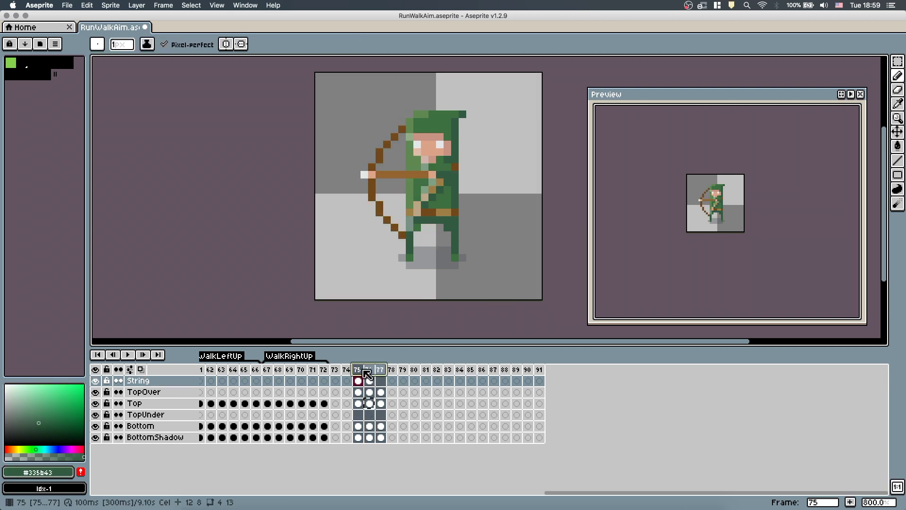
Copy frame 76 into frame 78 and mirror the pose horizontally to aim down-right
left_click(364, 174, "alt")
key("e")
left_click(368, 369)
key("super+c")
key("m")
left_click(391, 370)
key("super+v")
key("shift+h")
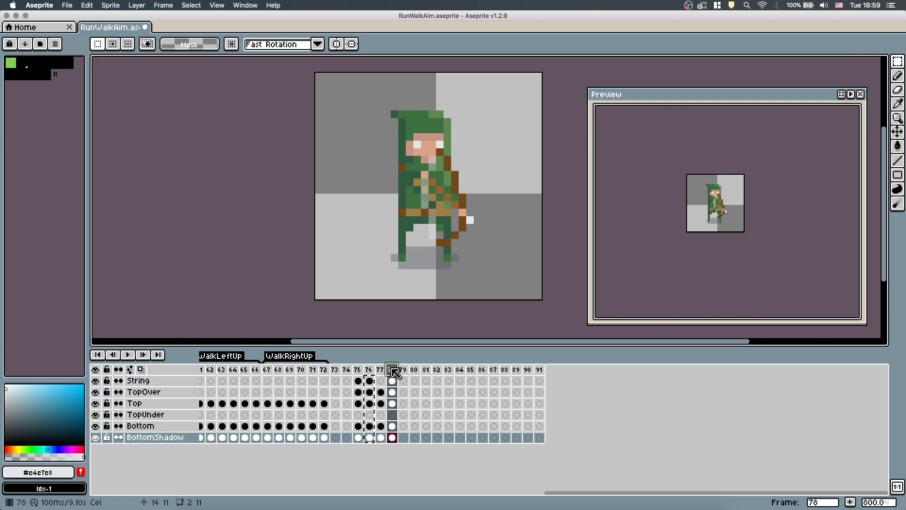
key("super+z")
key("super+z")
Copy frame 77's unmirrored body cels into frame 78, and turn the face to the right on the Top layer
left_click(380, 403)
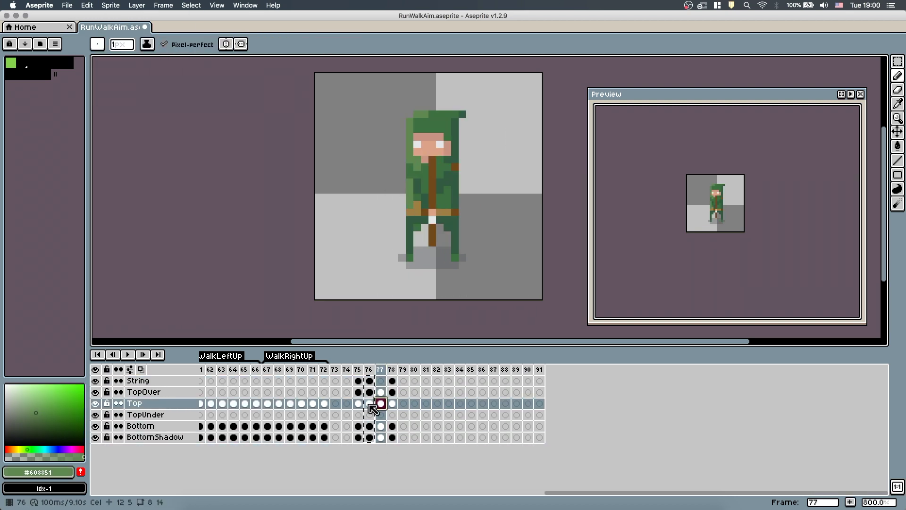
left_click(381, 426)
key("super+c")
left_click(392, 425)
key("super+v")
left_click(392, 391)
key("Down")
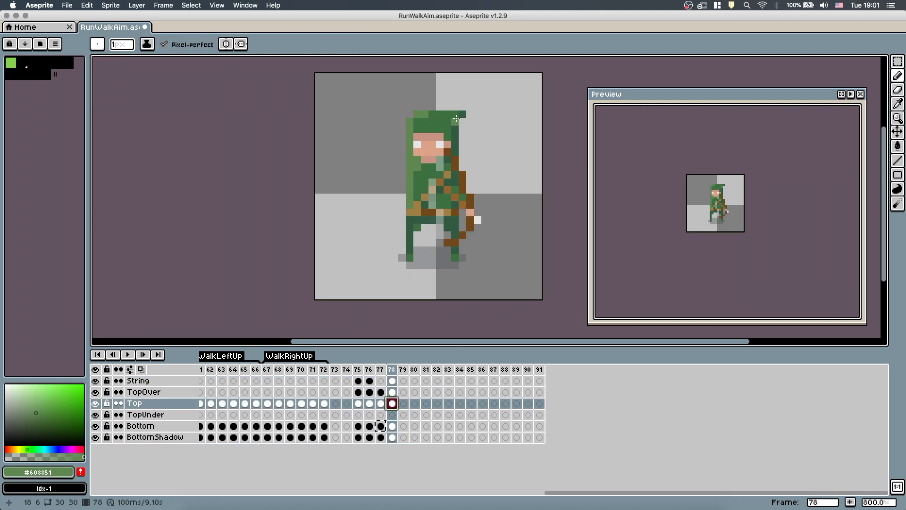
left_click(434, 152, "alt")
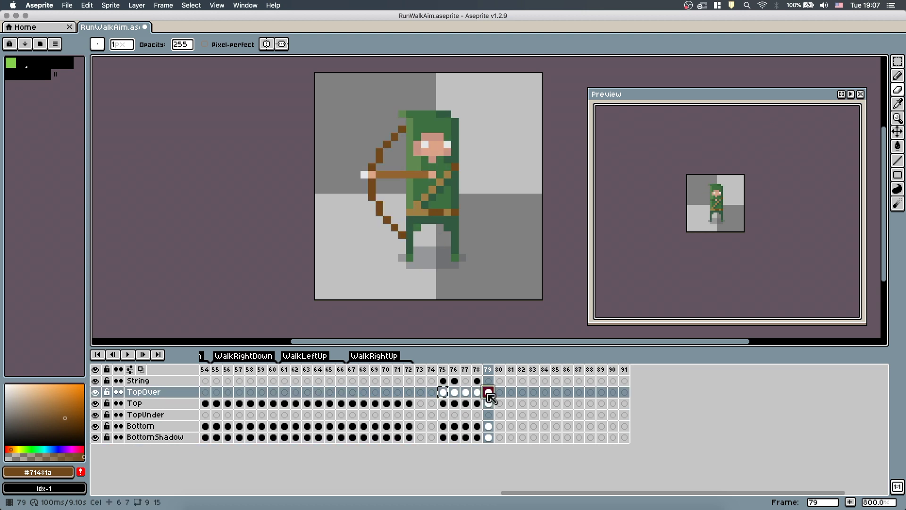
Mirror the bow and arrow horizontally in frame 79 so that the archer aims right
key("ctrl+a")
left_click(489, 381)
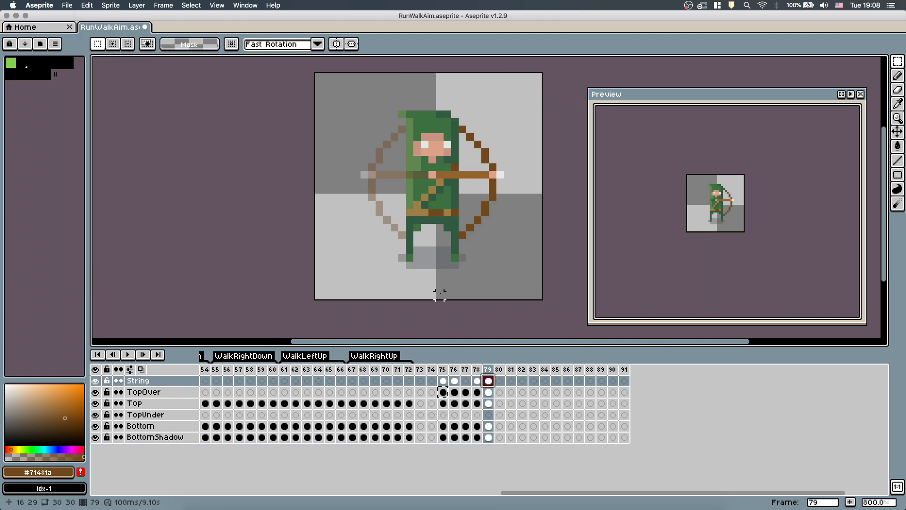
key("super+d")
left_click_drag(477, 382, 452, 388)
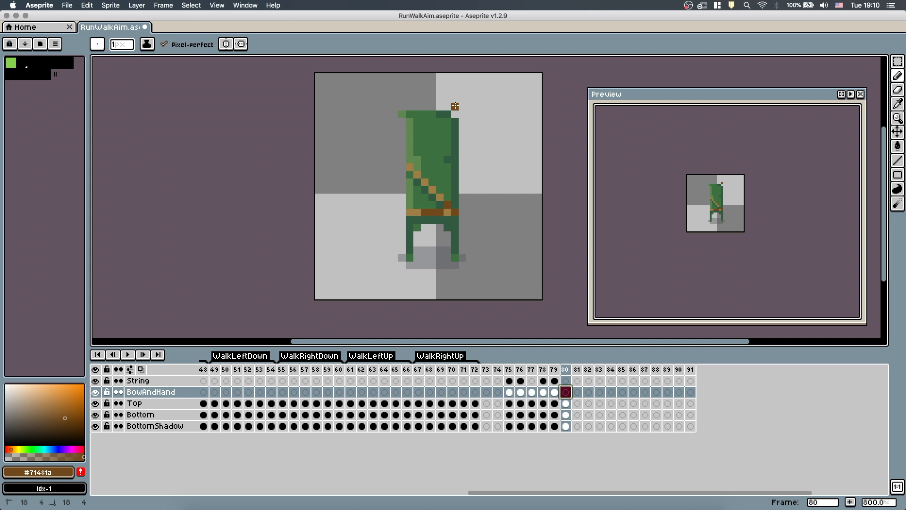
Paint the bow hand, arrow shaft and off-white tip beside the hood in frame 80, aiming up-right, using frame 79's colours
left_click(475, 137)
key("Left")
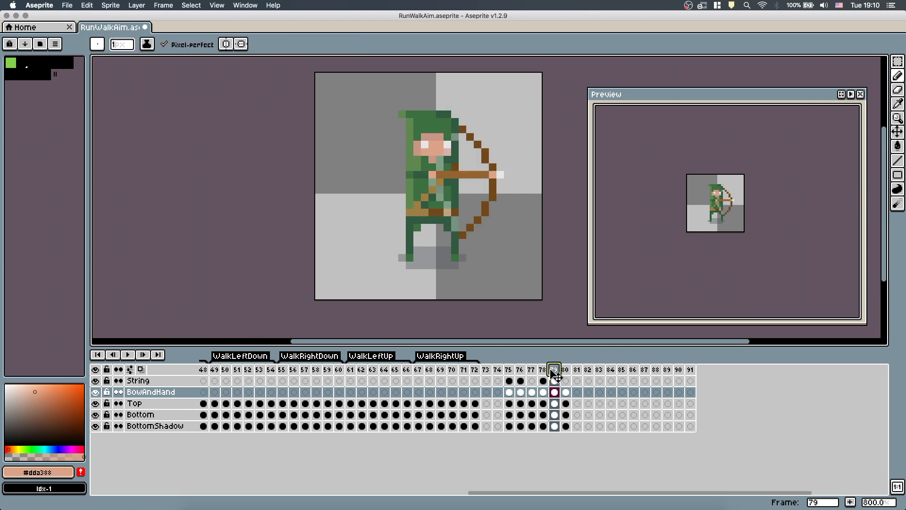
left_click(485, 174, "alt")
key("Right")
left_click_drag(470, 144, 463, 152)
key("Left")
left_click(500, 175, "alt")
key("Right")
key("Left")
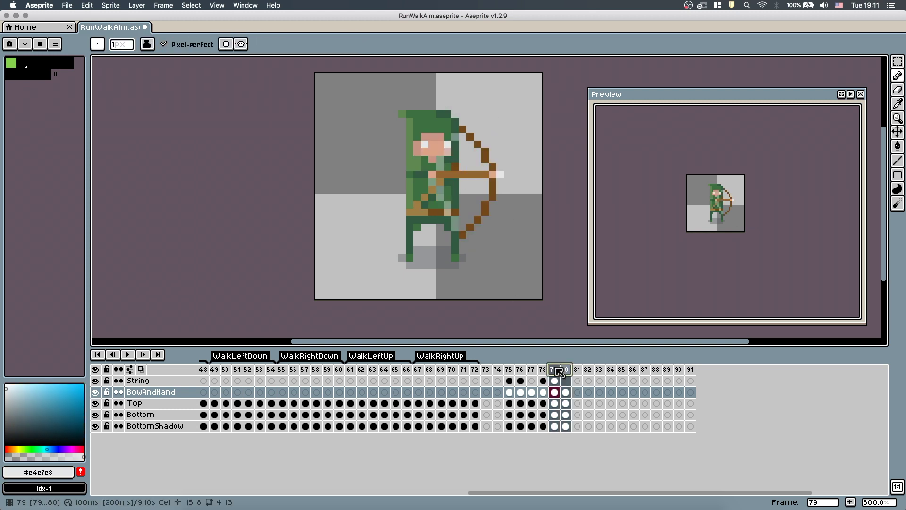
key("Right")
Copy frame 80's Top, Bottom and BottomShadow cels into frame 81
left_click_drag(565, 403, 565, 426)
key("super+c")
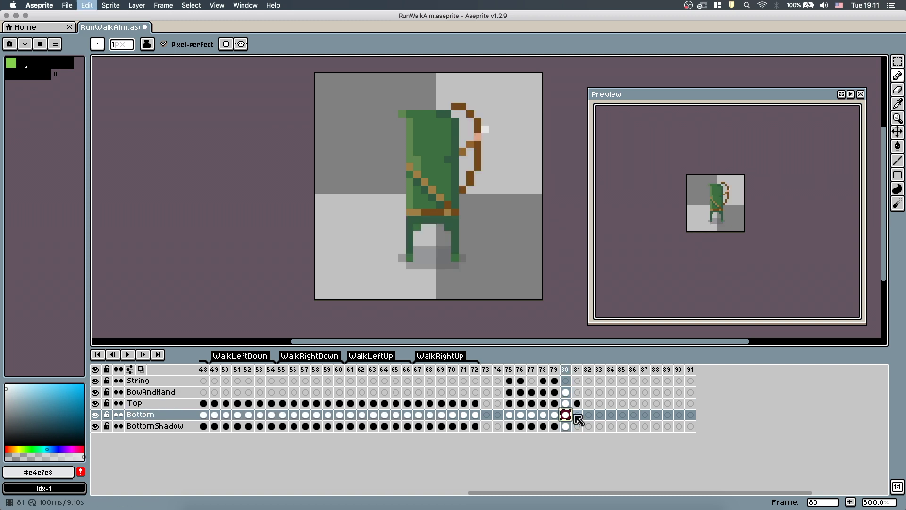
left_click(577, 402)
key("super+v")
Draw a short vertical bow in dark brown #71481a above the hood on frame 81's BowAndHand layer
left_click(455, 212, "alt")
key("Up")
left_click_drag(432, 99, 432, 107)
left_click(577, 369)
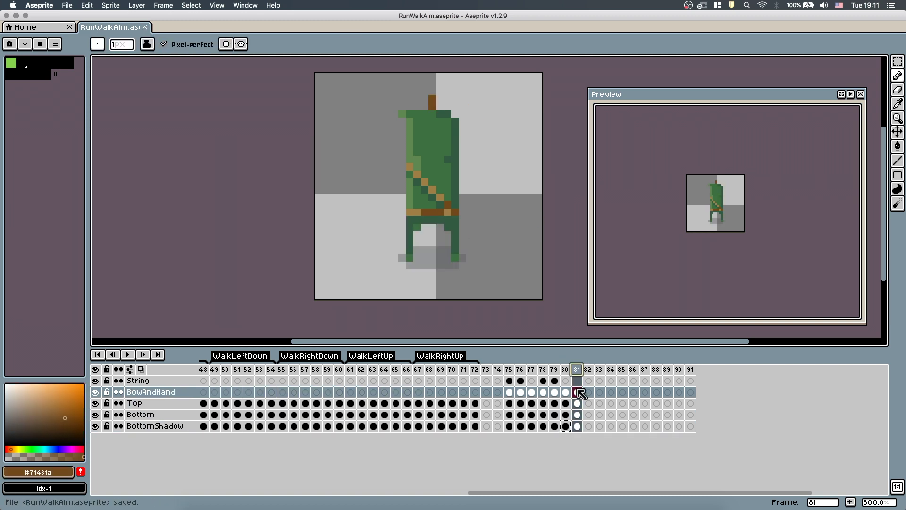
Fill frame 82 with the back-view body and frame 80's bow mirrored to aim up-left, moved one pixel closer to the body
left_click(588, 403)
key("super+v")
left_click(565, 391)
key("super+a")
left_click(588, 392)
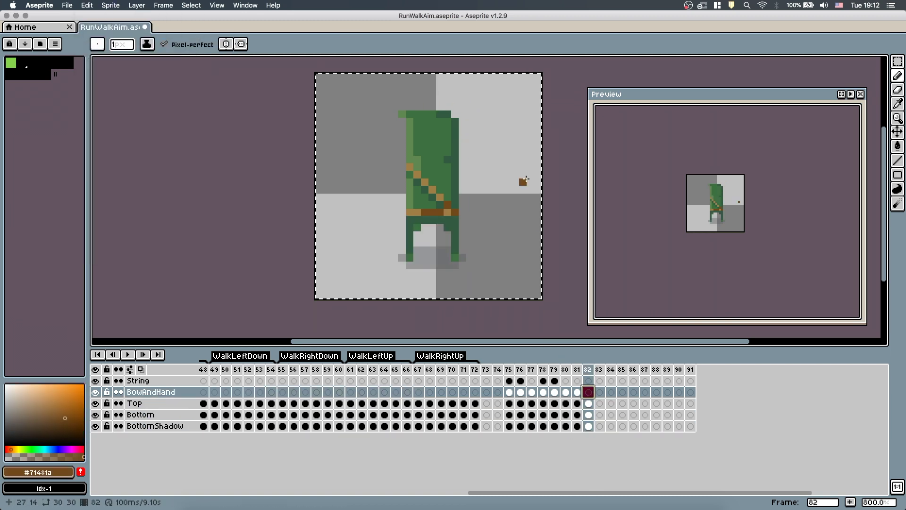
key("super+v")
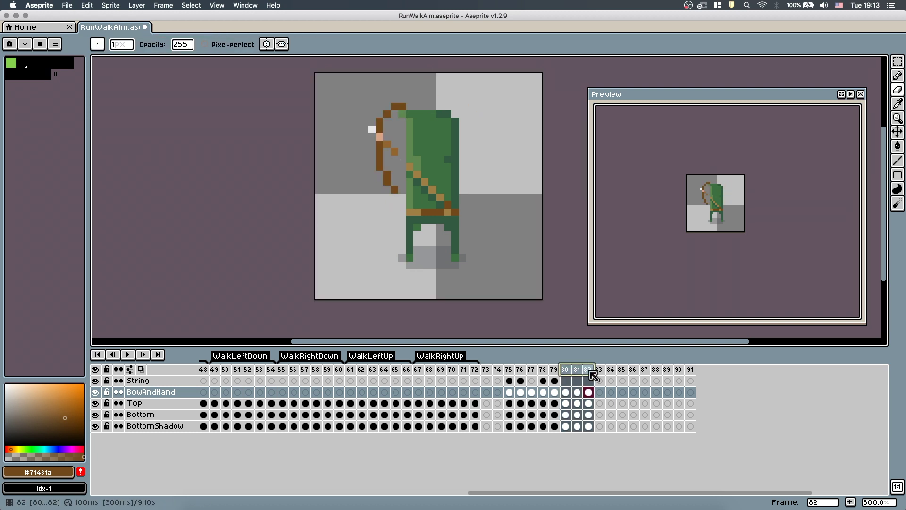
key("super+v")
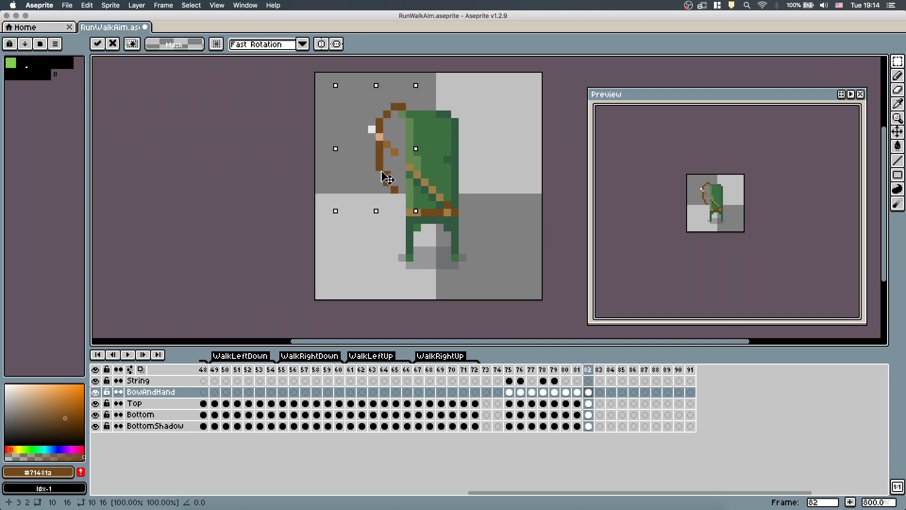
left_click_drag(383, 175, 395, 165)
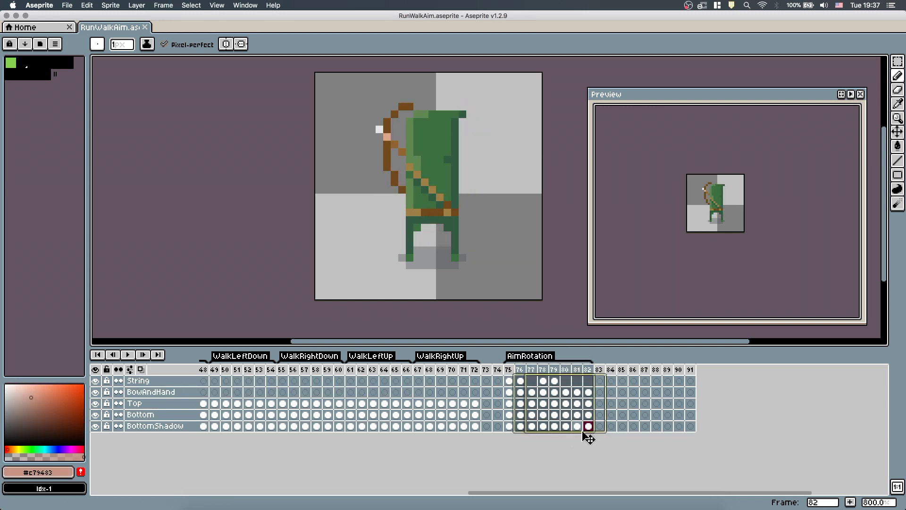
Move the cels of frames 76–82 to 84–90 and frame 75's cels to frame 77, placing a copy back in frame 75
left_click_drag(583, 432, 666, 428)
mouse_move(509, 381)
left_mouse_down()
mouse_move(511, 426)
mouse_move(533, 430)
left_mouse_up()
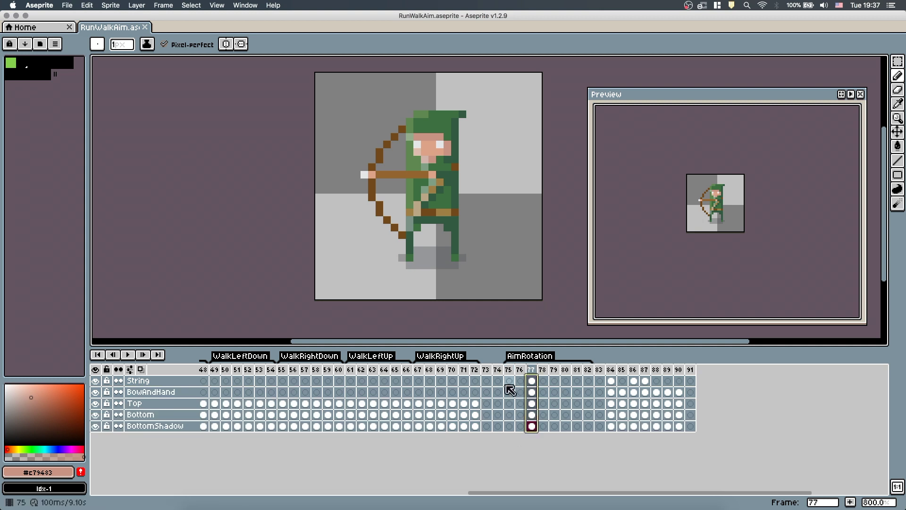
key("super+c")
left_click(509, 381)
key("super+v")
With the String layer hidden, reshape the bow's limbs in frame 75 into a flatter curve in dark brown #71481a
left_click(509, 392)
key("e")
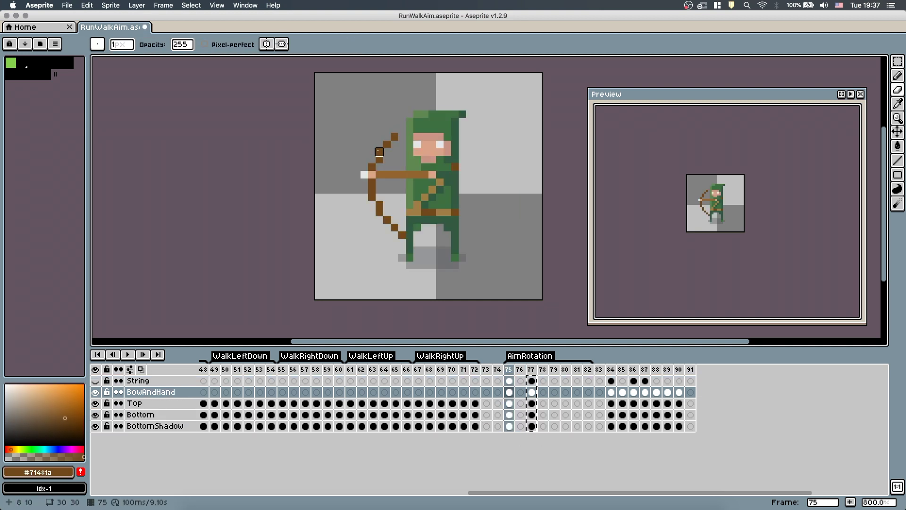
left_click_drag(402, 235, 394, 228)
key("b")
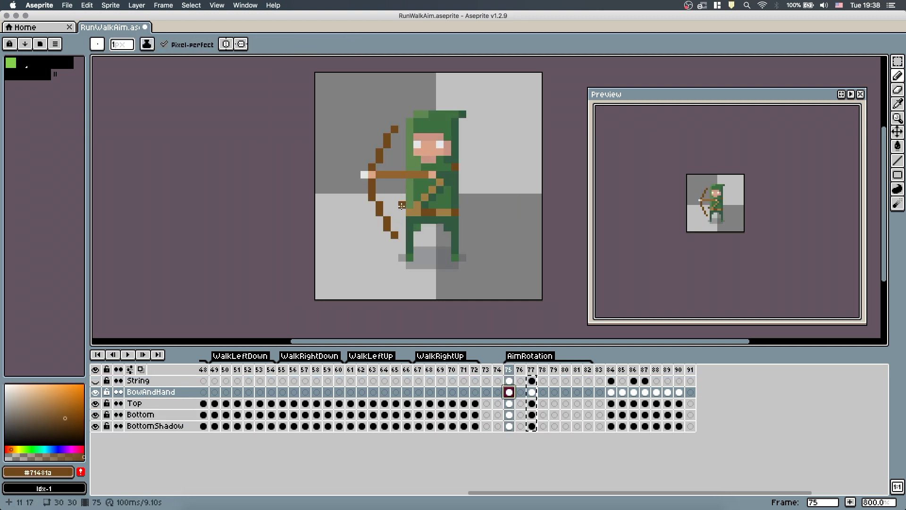
Check the chest strap beneath the bow on frame 75's Top layer, and show the String layer again
key("shift+x")
left_click(435, 174, "alt")
key("shift+x")
left_click(509, 403)
left_click(440, 183, "alt")
left_click(95, 391)
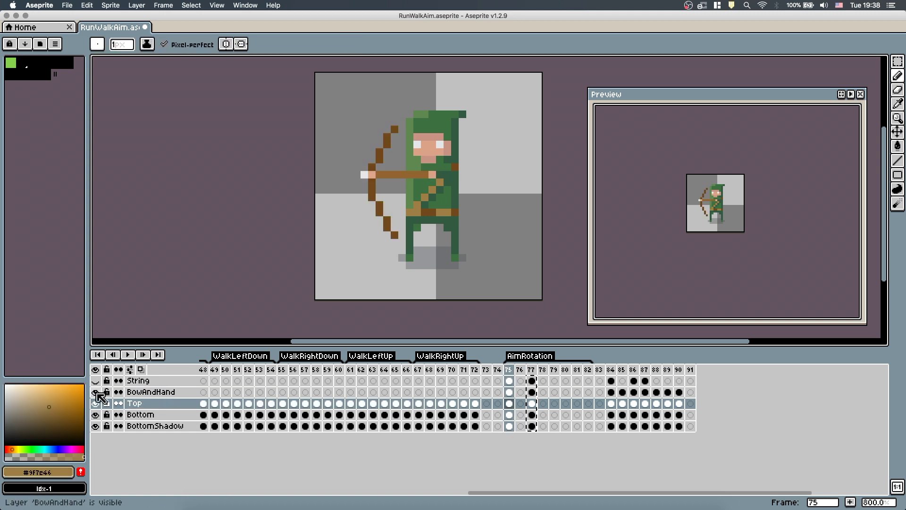
left_click(138, 380)
left_click(96, 381)
Extend the arrow in frame 75 further forward in brown #926430 and finish it with an off-white #e4e7e8 tip
left_click(509, 392)
left_click(364, 174, "alt")
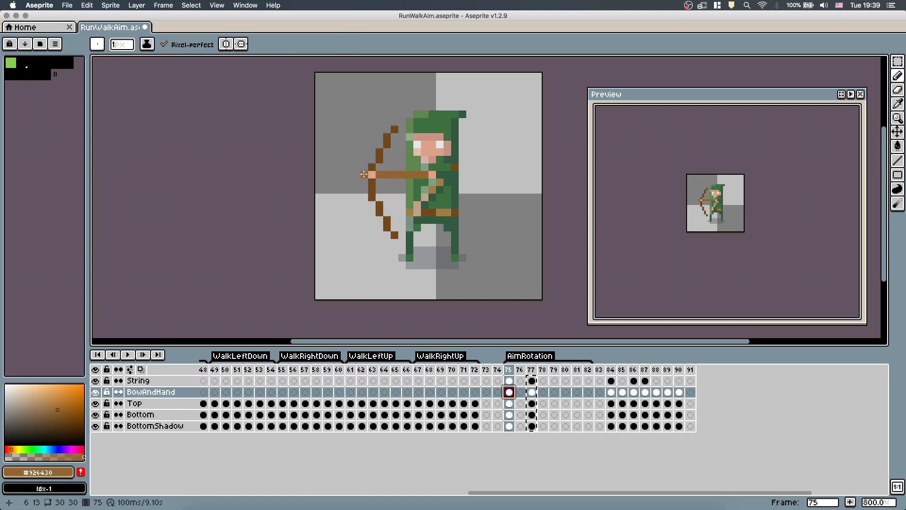
left_click(416, 145, "alt")
left_click(333, 174)
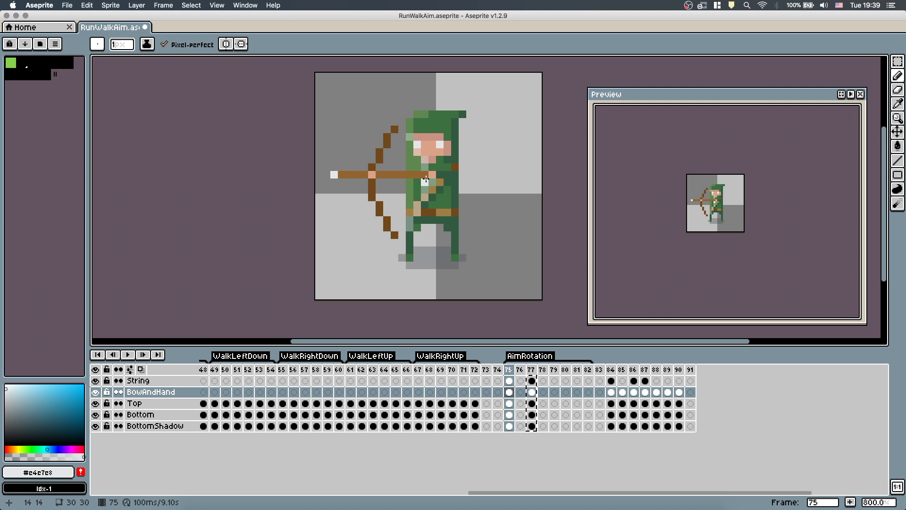
Move the drawing hand in frame 75 forward to the body's edge and paint the arm behind it dark green #335b43
left_click(432, 174, "alt")
left_click(402, 175)
left_click_drag(409, 174, 433, 175)
left_click(439, 189, "alt")
Redraw frame 75's bowstring as a straight vertical off-white line 13 pixels tall on the String layer
key("Up")
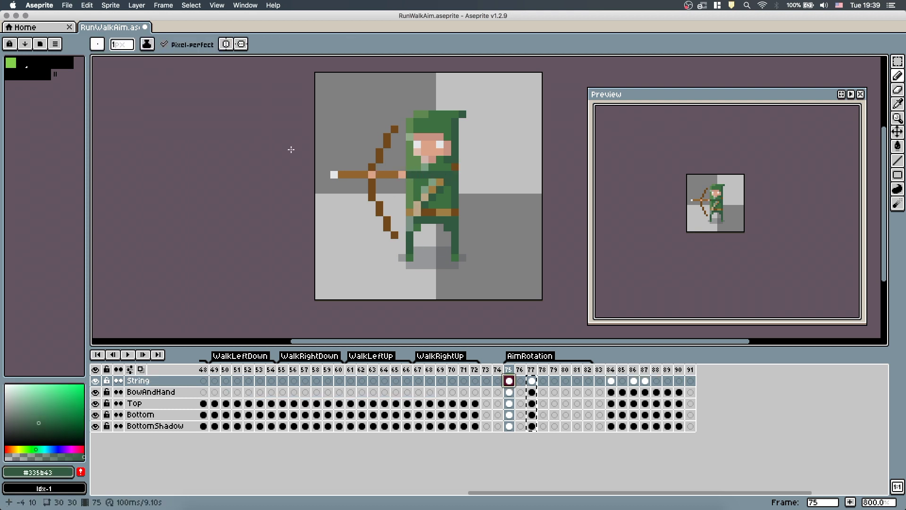
left_click(417, 144, "alt")
left_click_drag(409, 136, 409, 228)
Copy frame 75's cels into frame 76 and rename the AimRotation tag as AimLeft
key("v")
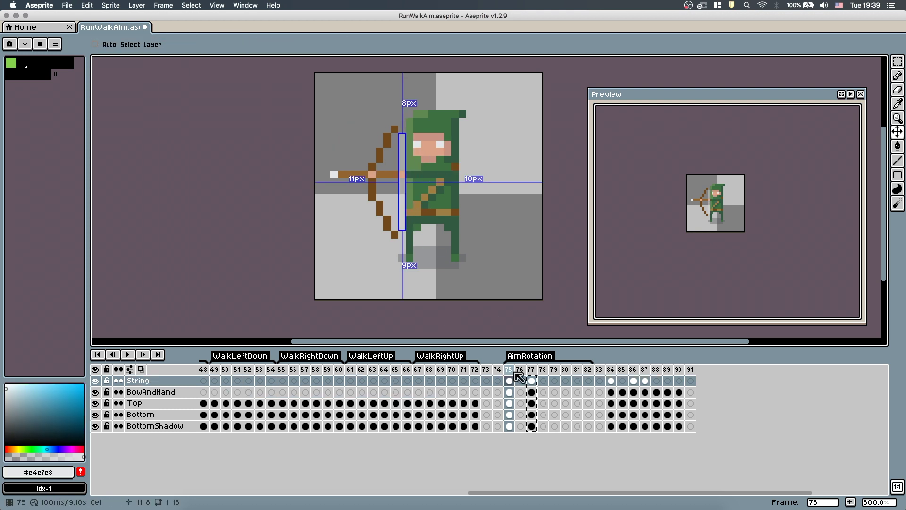
left_click(532, 369)
left_click(509, 370)
left_click(531, 370)
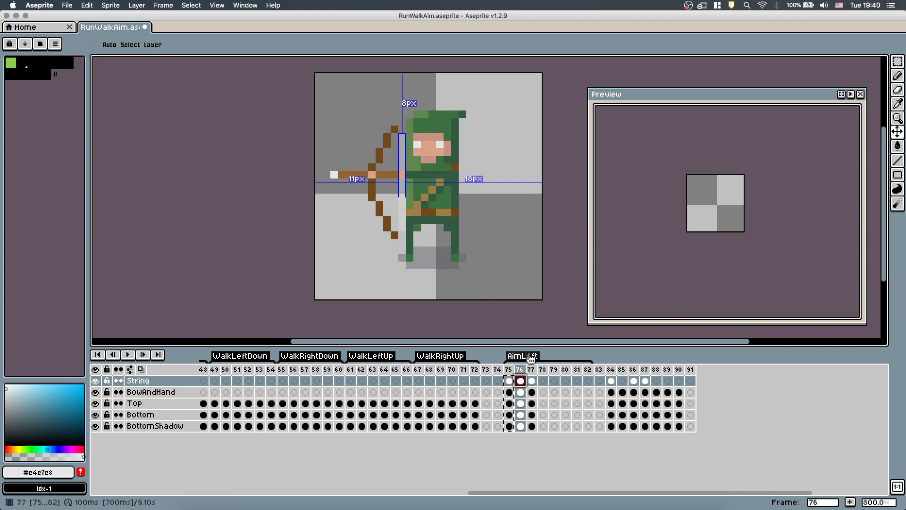
Hide the String layer and pull the arrow and drawing hand two pixels back in frame 76
key("b")
left_click(95, 380)
key("Down")
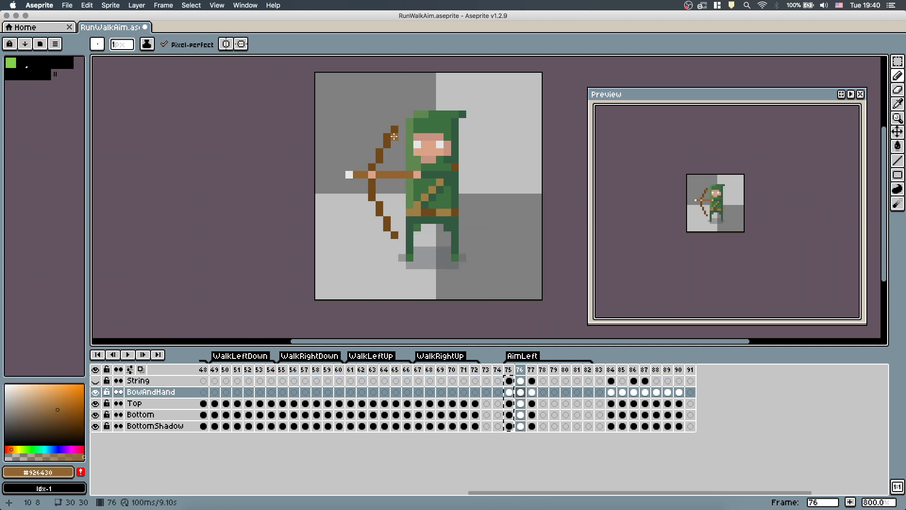
Touch up the bow's limbs in frame 76 in dark brown, and compare the pose with frame 75
left_click(387, 137, "alt")
key("e")
key("b")
key("Left")
key("Right")
Erase the straight bowstring in frame 76 and redraw it in off-white #e4e7e8, bent back to the drawing hand
key("e")
key("Up")
mouse_move(402, 136)
left_mouse_down()
mouse_move(402, 227)
mouse_move(418, 166)
left_mouse_up()
key("b")
left_click(417, 144, "alt")
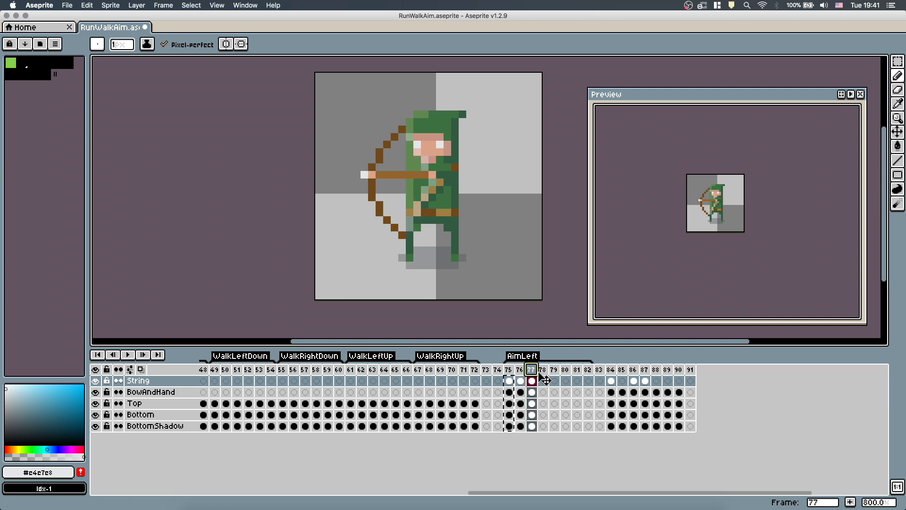
Copy all of frame 75's cels into frame 78 and make its BowAndHand layer active
left_click_drag(509, 381, 510, 425)
key("super+c")
left_click(543, 380)
key("super+v")
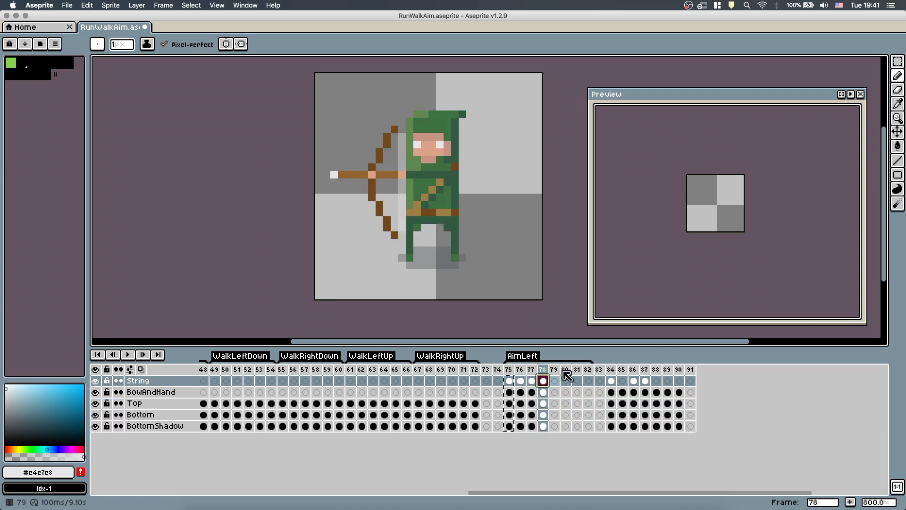
left_click(166, 391)
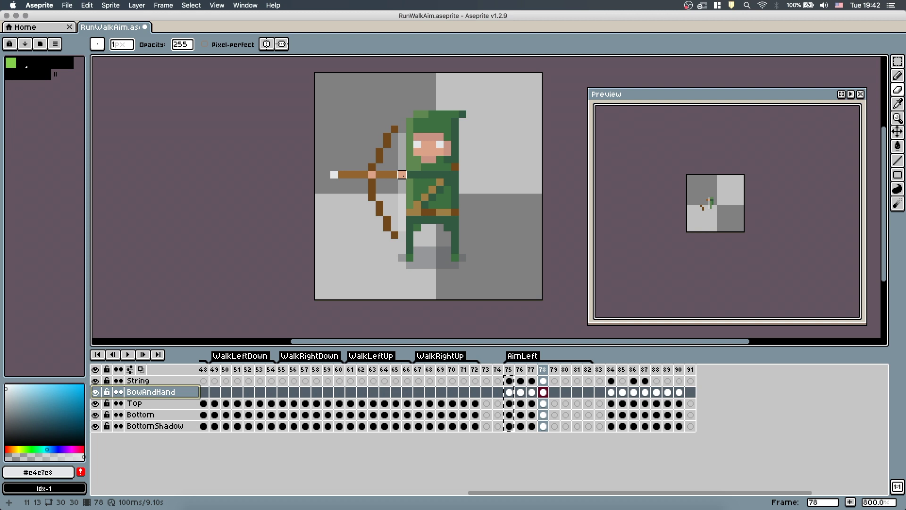
In frame 78, draw the release pose with the rear arm extended in #335b43 and its hand in #dda388, and erase the arrow
left_click(455, 180, "alt")
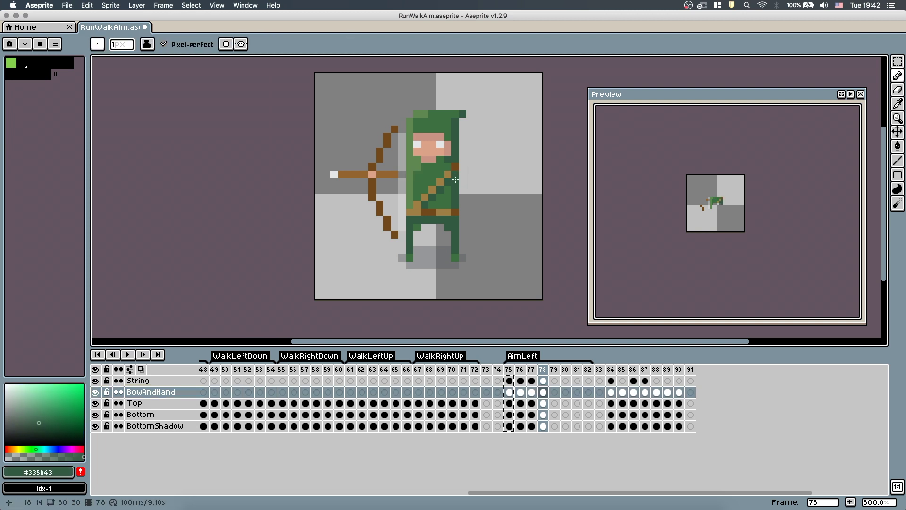
left_click_drag(461, 175, 469, 175)
left_click(432, 150, "alt")
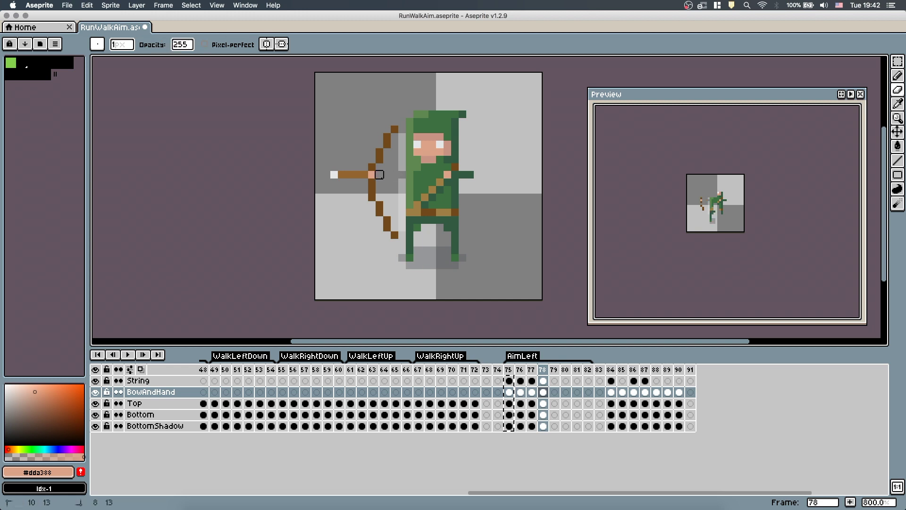
left_click(548, 385)
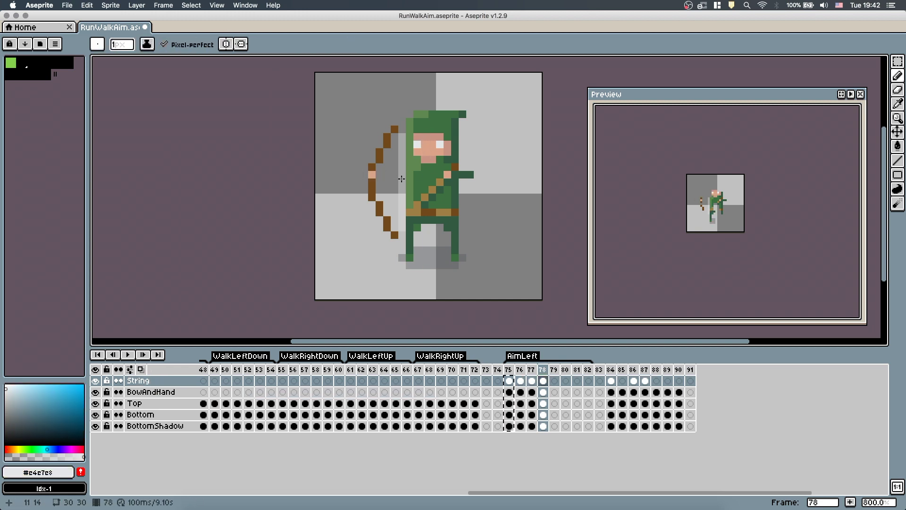
Limit the AimLeft tag to frames 75 to 78
double_click(528, 358)
double_click(487, 258)
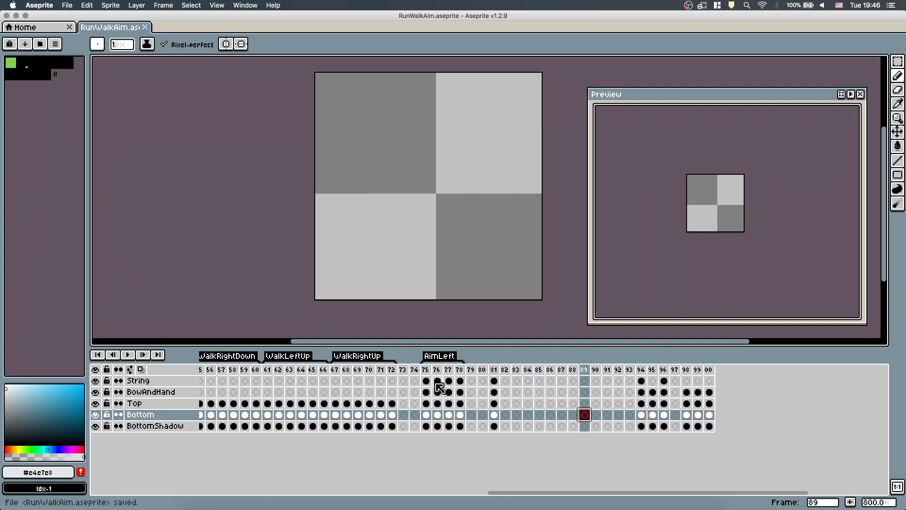
right_click(501, 370)
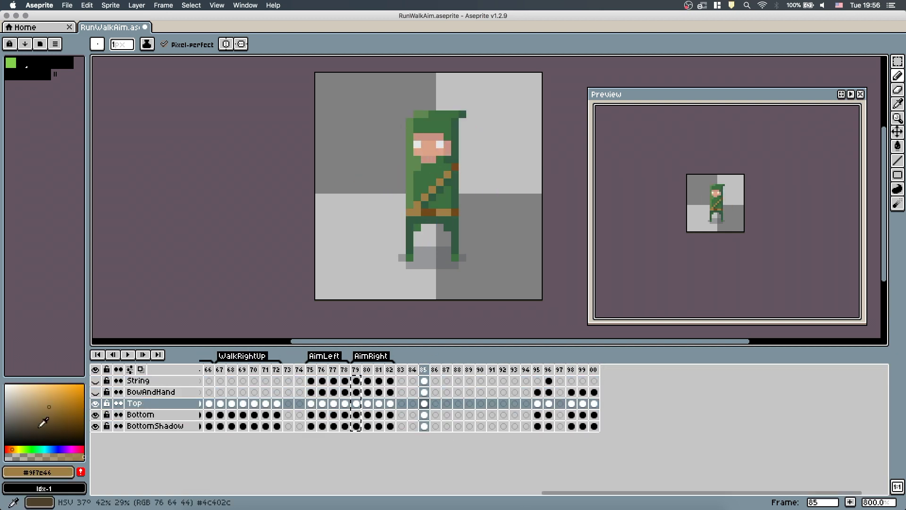
Copy frame 85's body cels into frames 83, 84 and 86, and frame 83's BowAndHand cel into frames 84 and 85
left_click(424, 381)
left_click(424, 393)
left_click(424, 403)
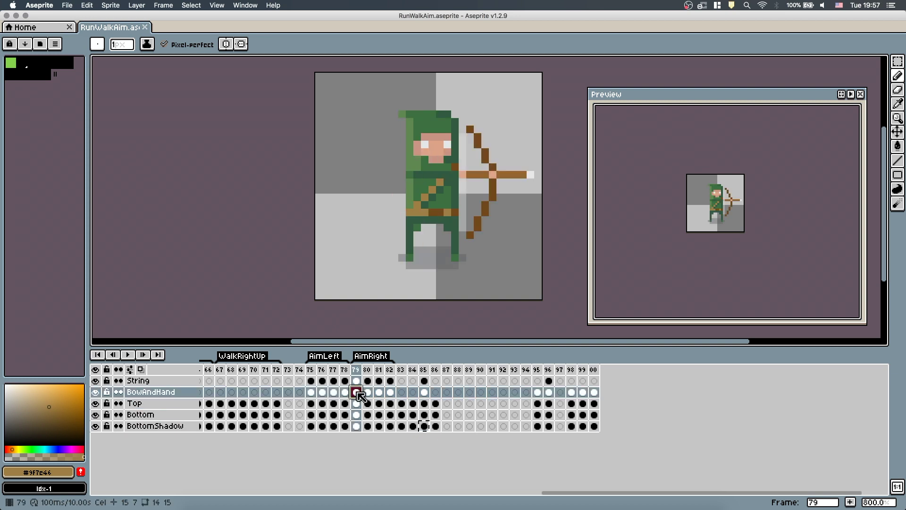
left_click(402, 392)
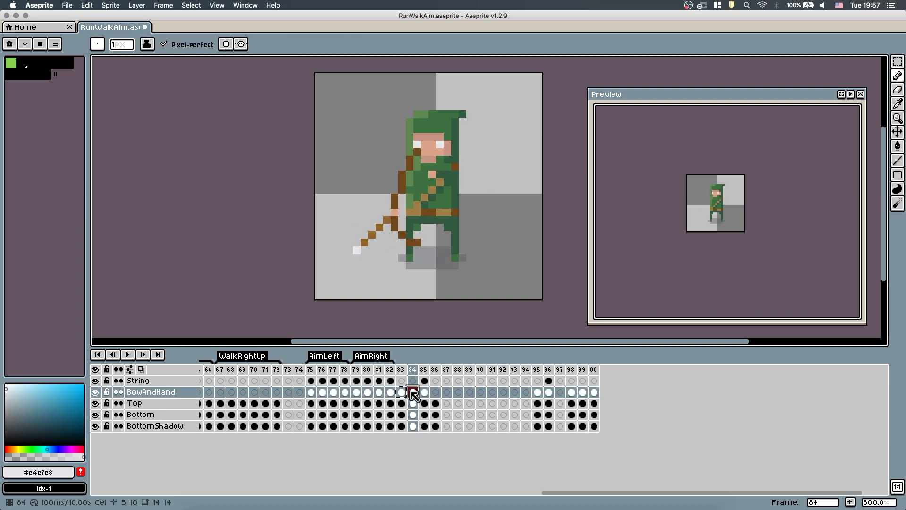
left_click(425, 392)
Erase the drawing arm across the chest in frame 83 and repaint the hand close to the bow in skin tone #dda388
left_click_drag(440, 167, 410, 197)
left_click(394, 212, "alt")
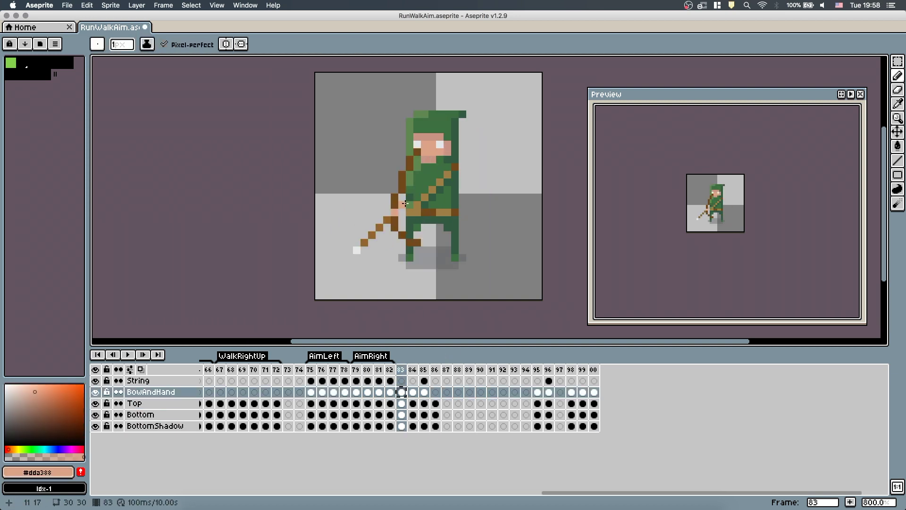
left_click(402, 205)
left_click(417, 190, "alt")
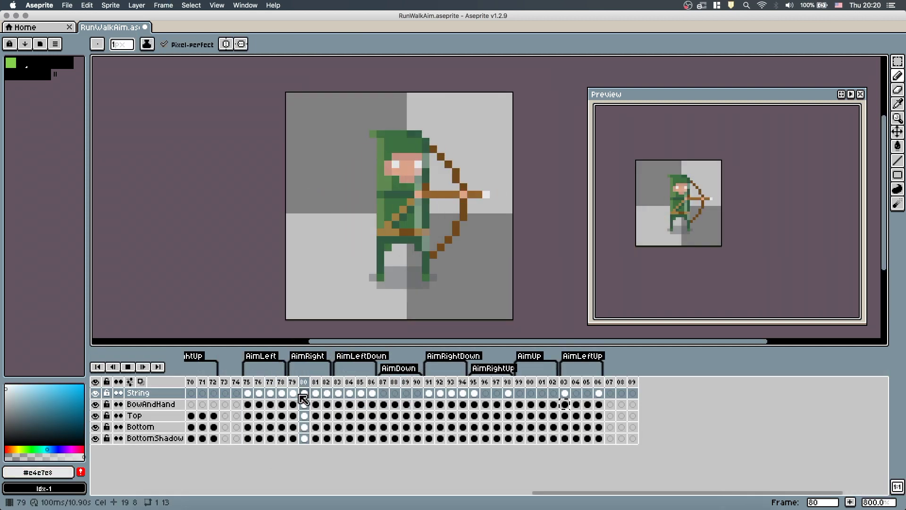
Play back the AimDown, AimLeftDown, AimRightDown and AimLeft animations to check their bow-drawing motion
left_click(385, 395)
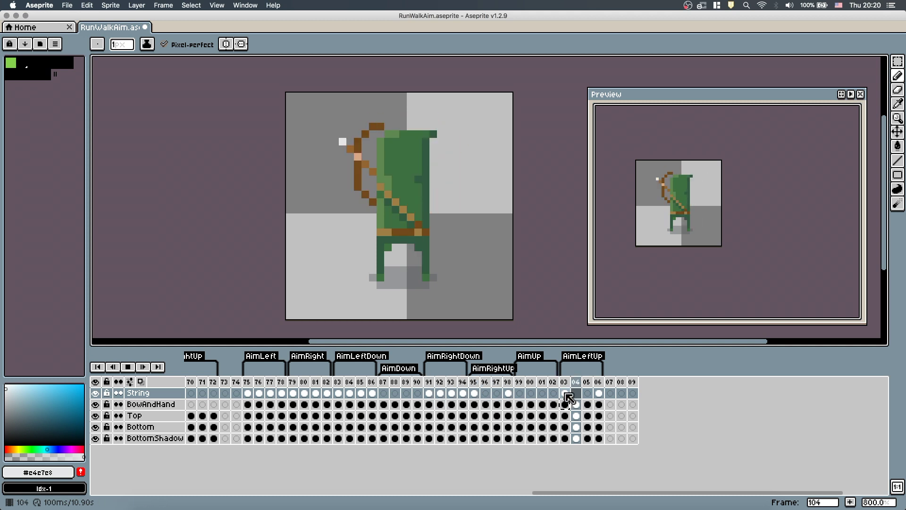
left_click(339, 394)
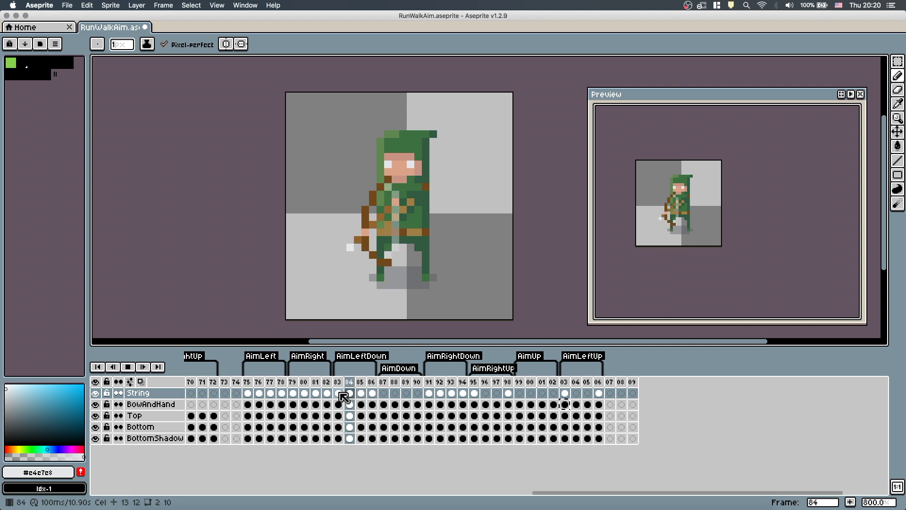
left_click(430, 394)
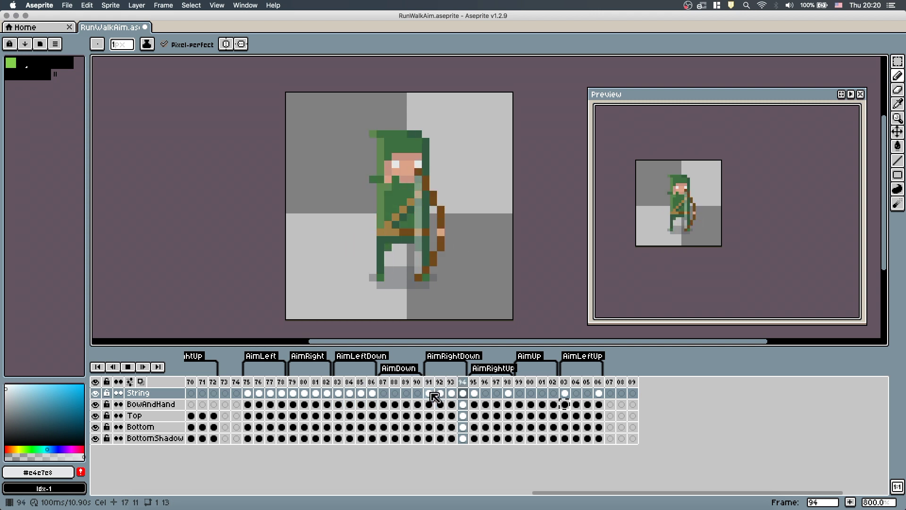
left_click(259, 393)
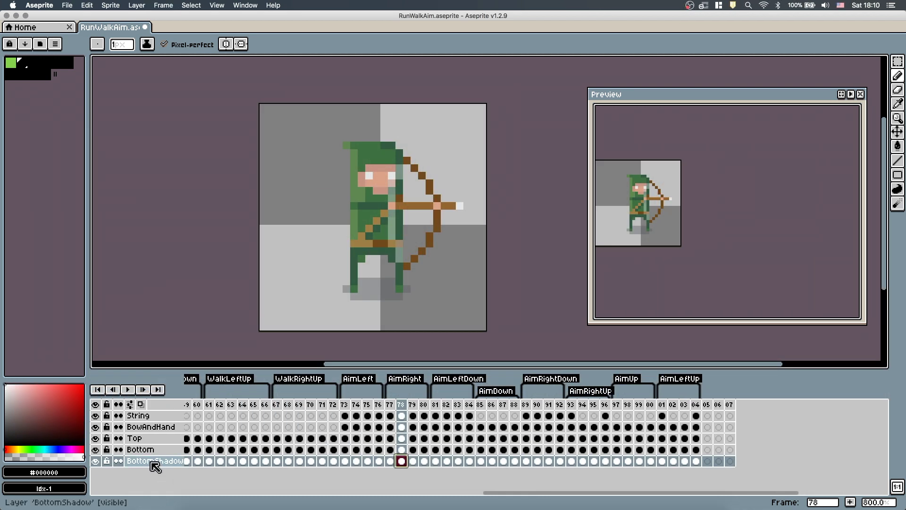
Export all layers from BottomShadow to String as the PNG sprite sheet Archer and look through the exported image
left_click(154, 415, "shift")
left_click(67, 5)
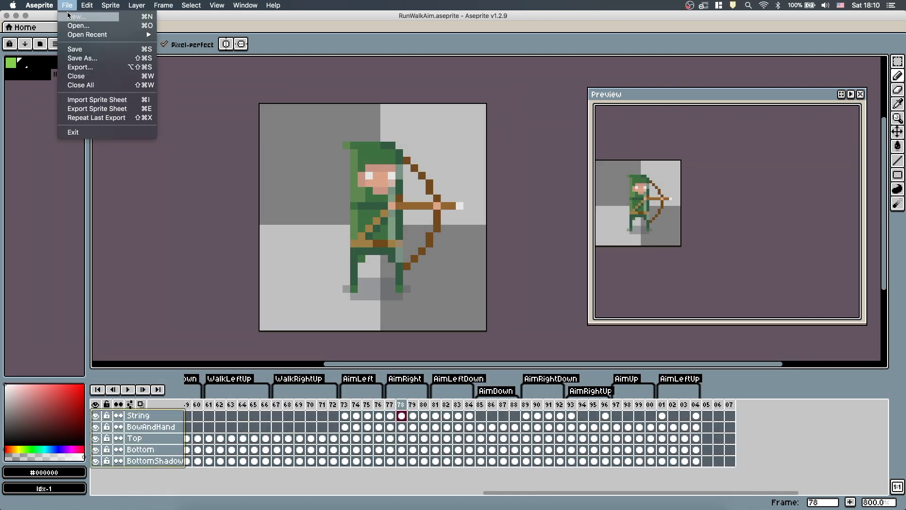
left_click(98, 110)
left_click(522, 321)
type("A")
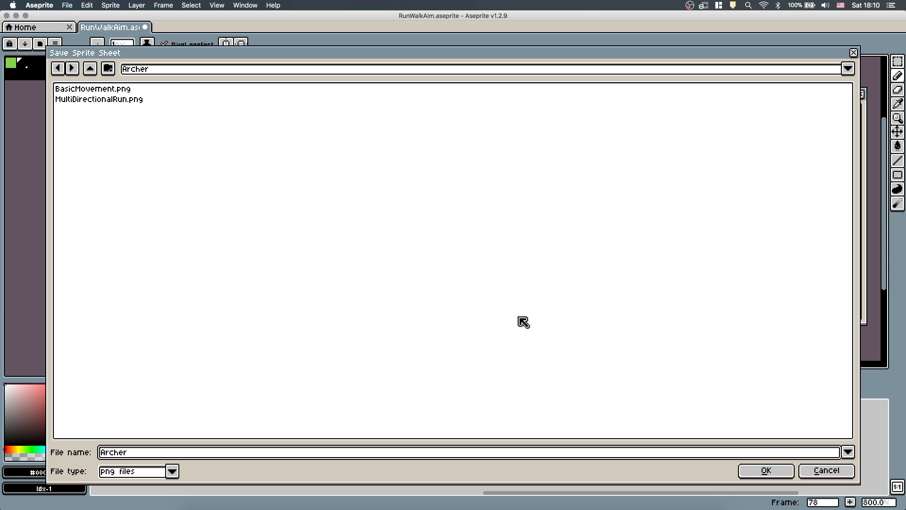
type("rcher")
key("Return")
left_click(481, 367)
scroll(659, 209, "down", 2)
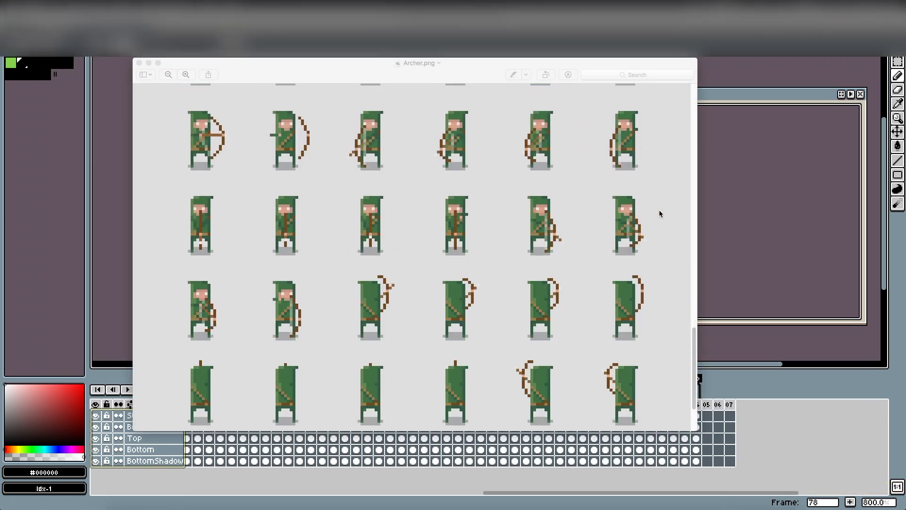